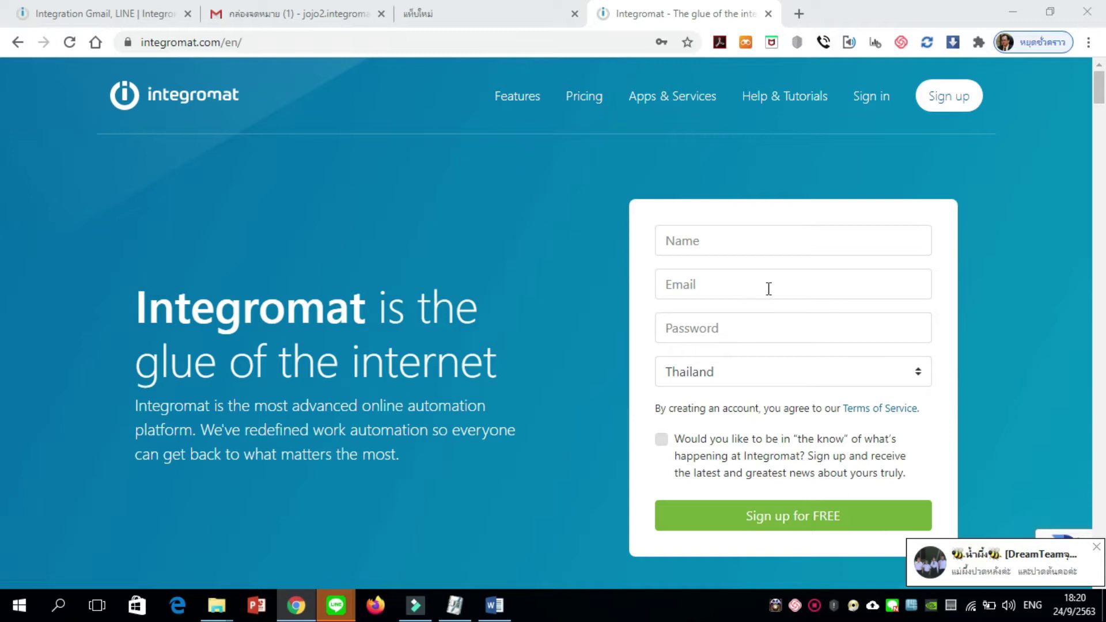
pyautogui.click(1096, 546)
pyautogui.scroll(-8, 1096, 550)
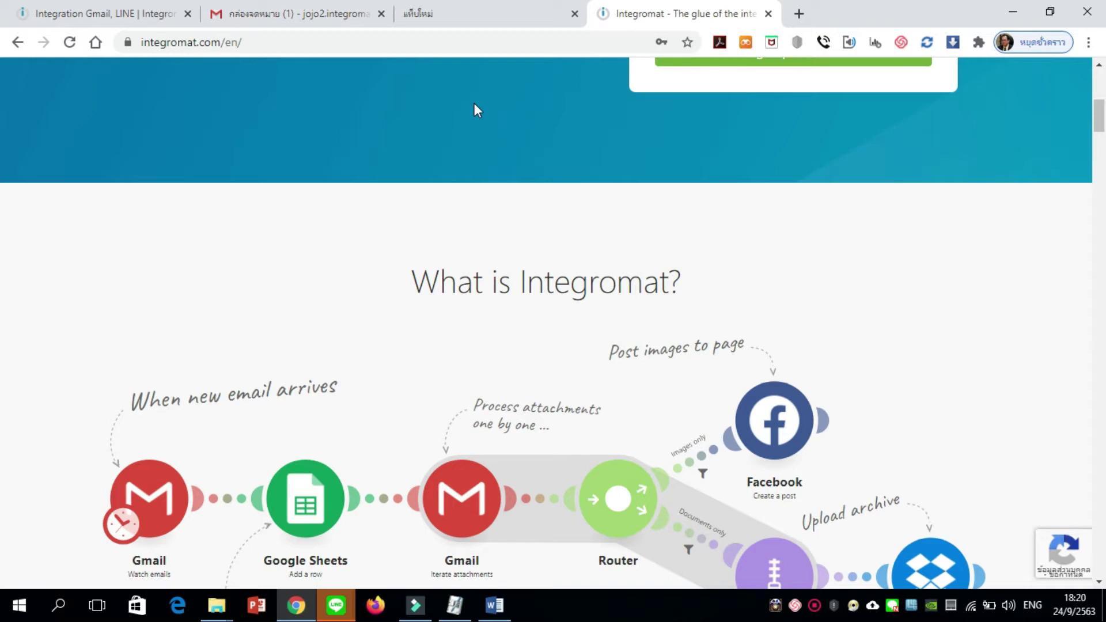
pyautogui.click(474, 17)
pyautogui.click(652, 13)
pyautogui.click(18, 43)
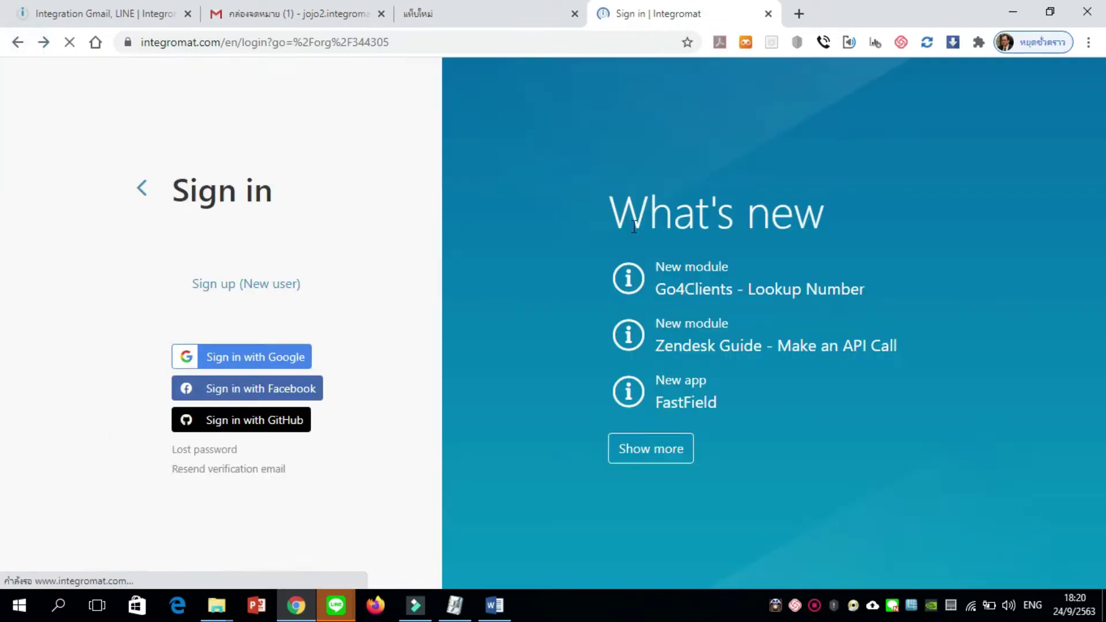
pyautogui.click(257, 49)
pyautogui.write('in')
pyautogui.press('Return')
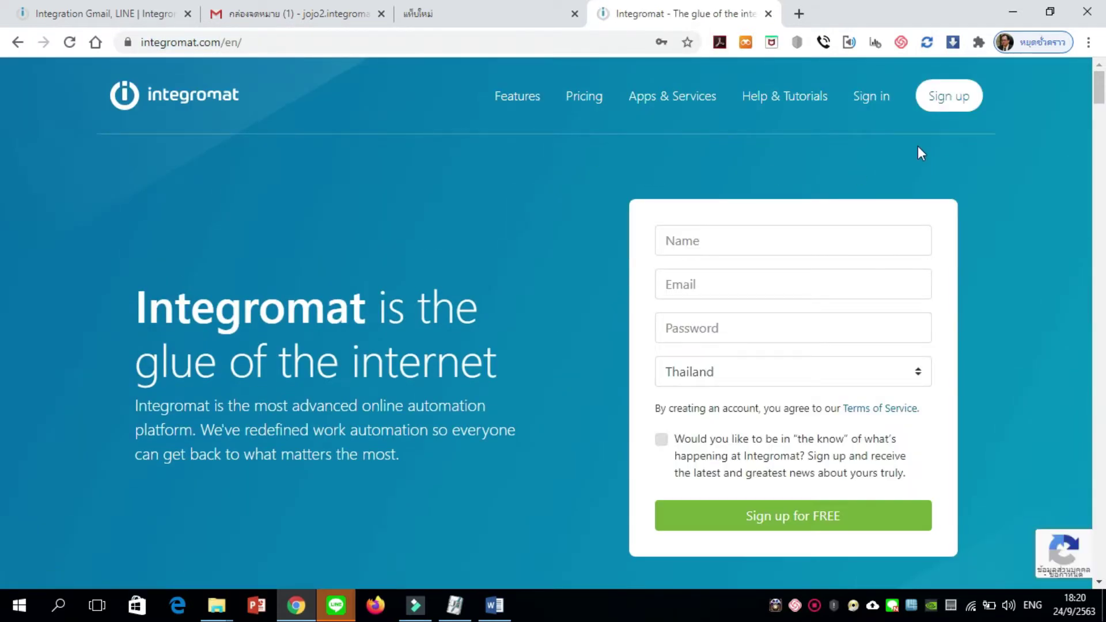
# Create a free Integromat account through Sign up with Google, using the chosen Google account
pyautogui.click(954, 99)
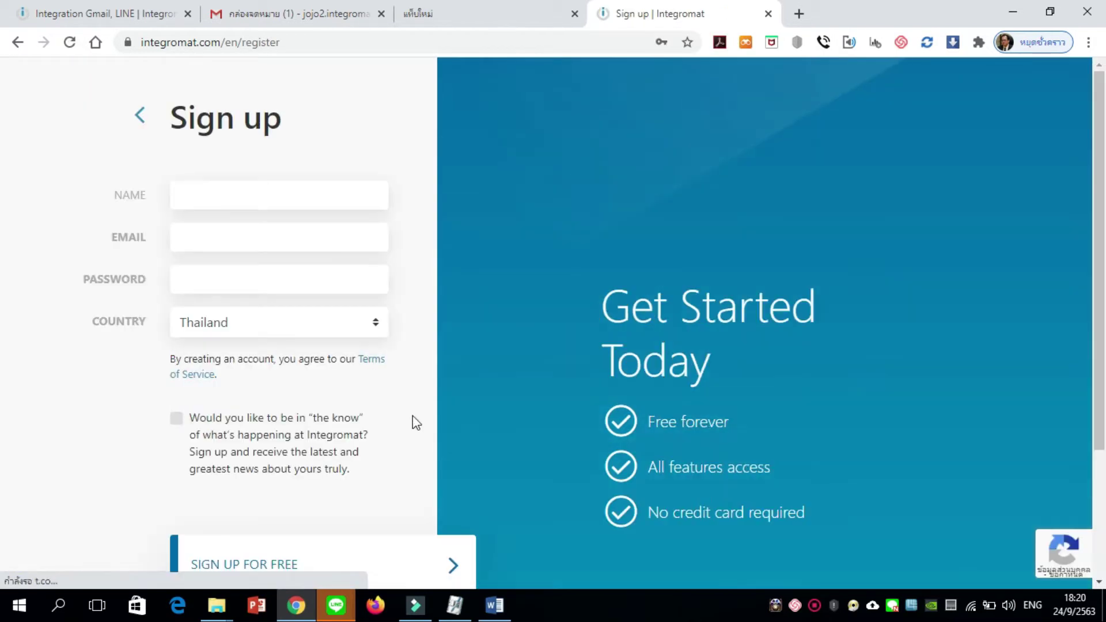
pyautogui.scroll(-1, 350, 448)
pyautogui.scroll(-1, 363, 459)
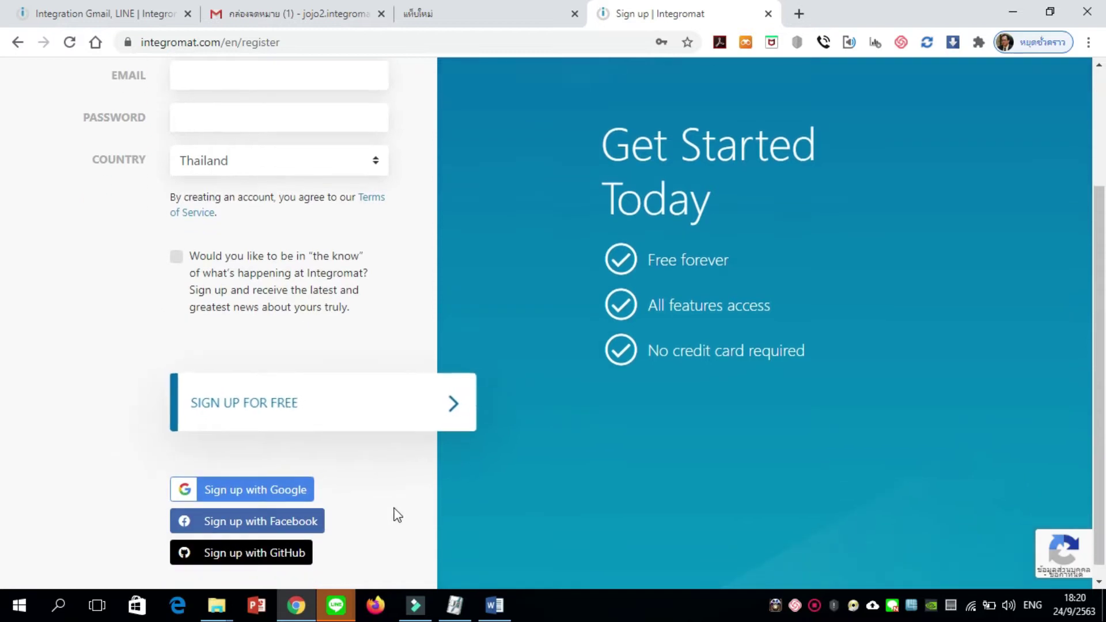
pyautogui.click(296, 499)
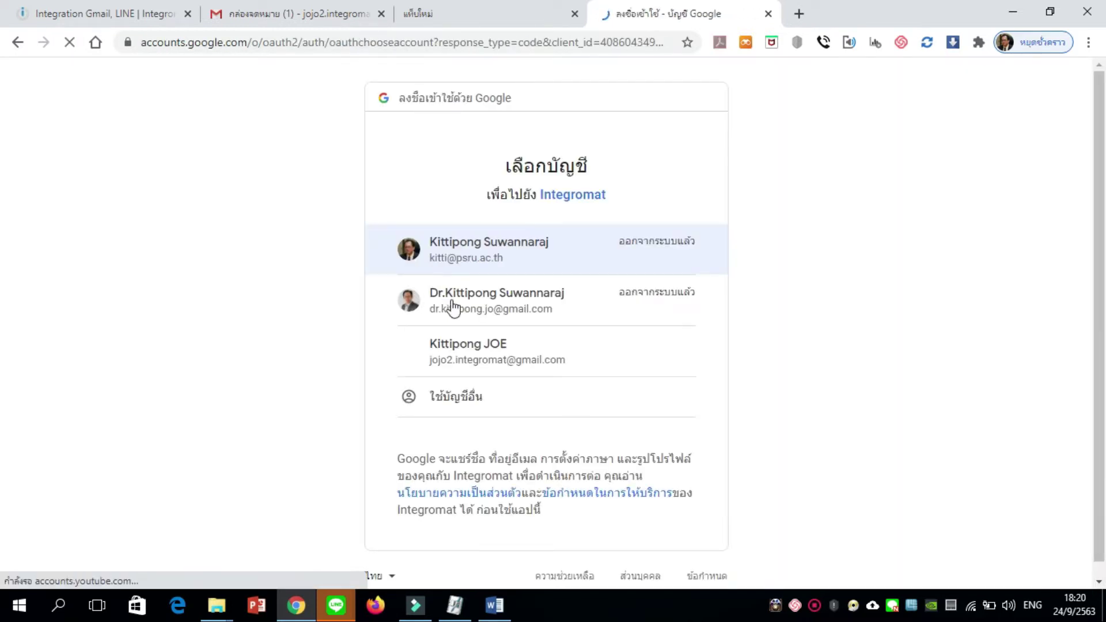
pyautogui.click(499, 362)
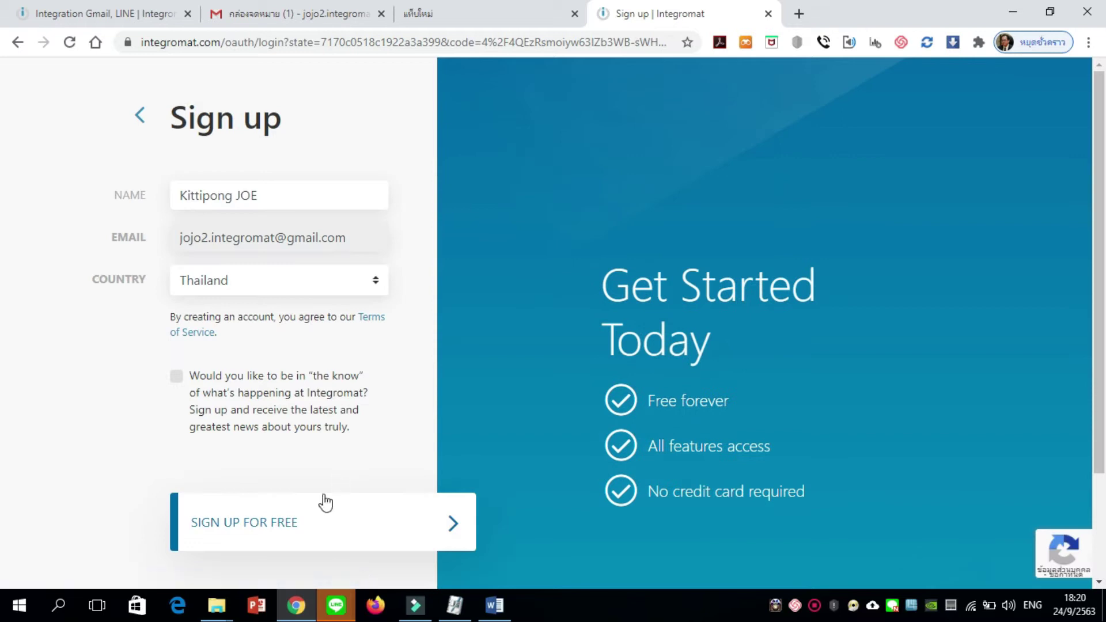
pyautogui.click(288, 523)
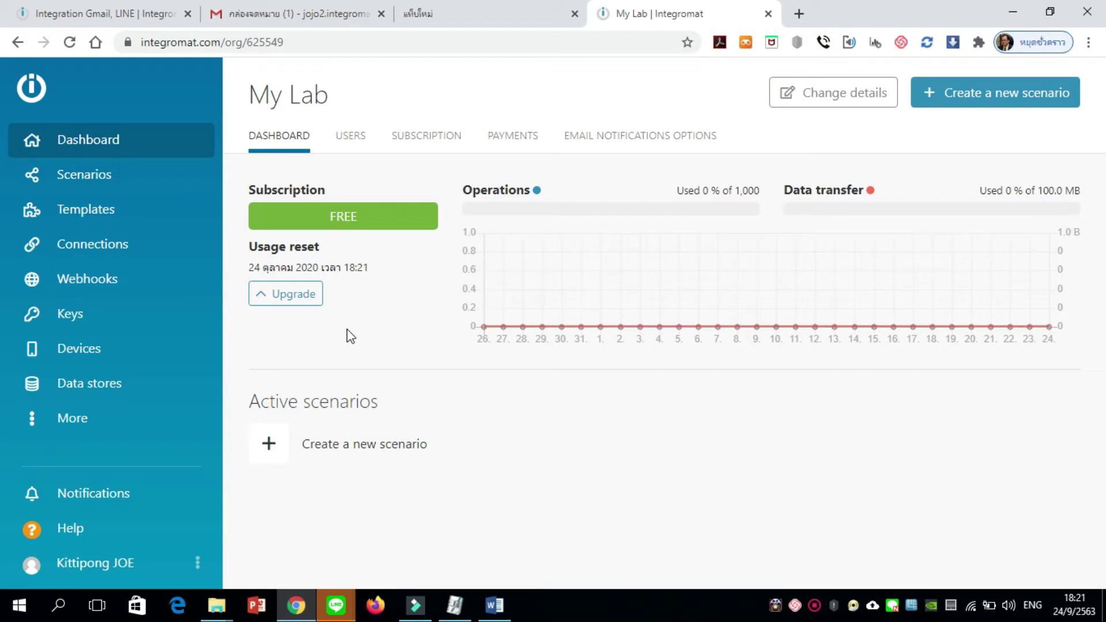
# Create a new scenario, search 'gmail', dismiss the welcome and Academy popups, and select Gmail
pyautogui.click(966, 106)
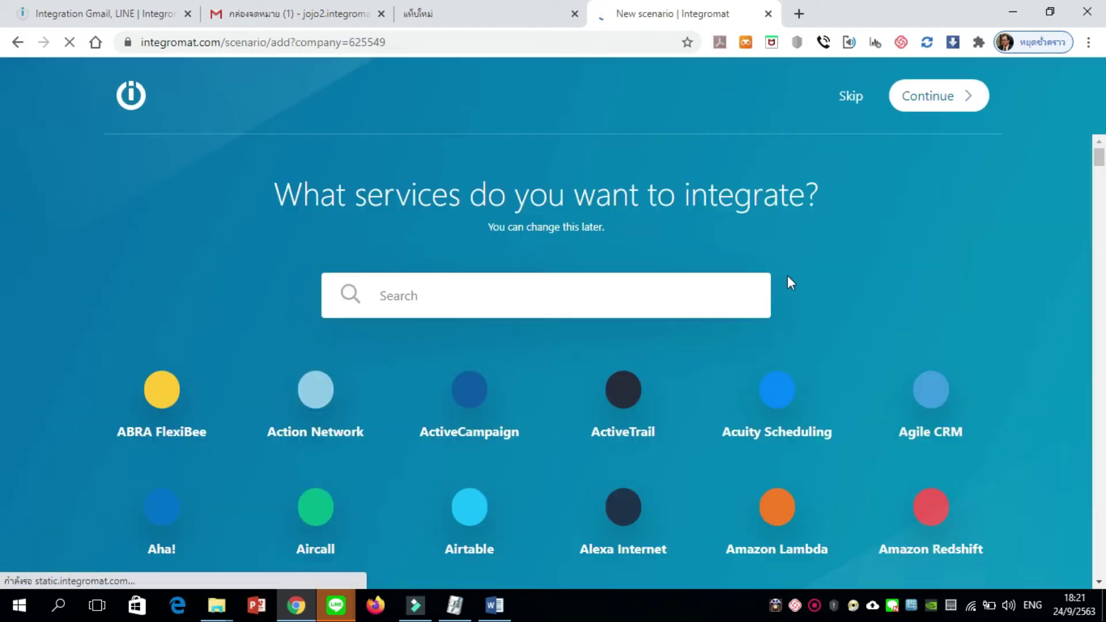
pyautogui.click(563, 304)
pyautogui.write('gmail')
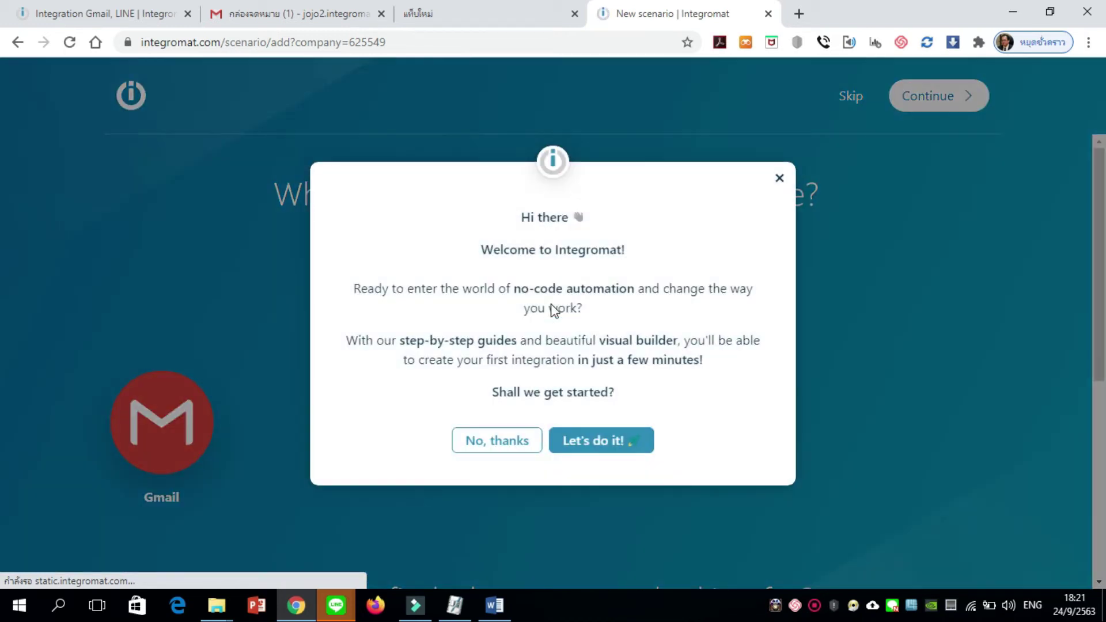
pyautogui.click(780, 179)
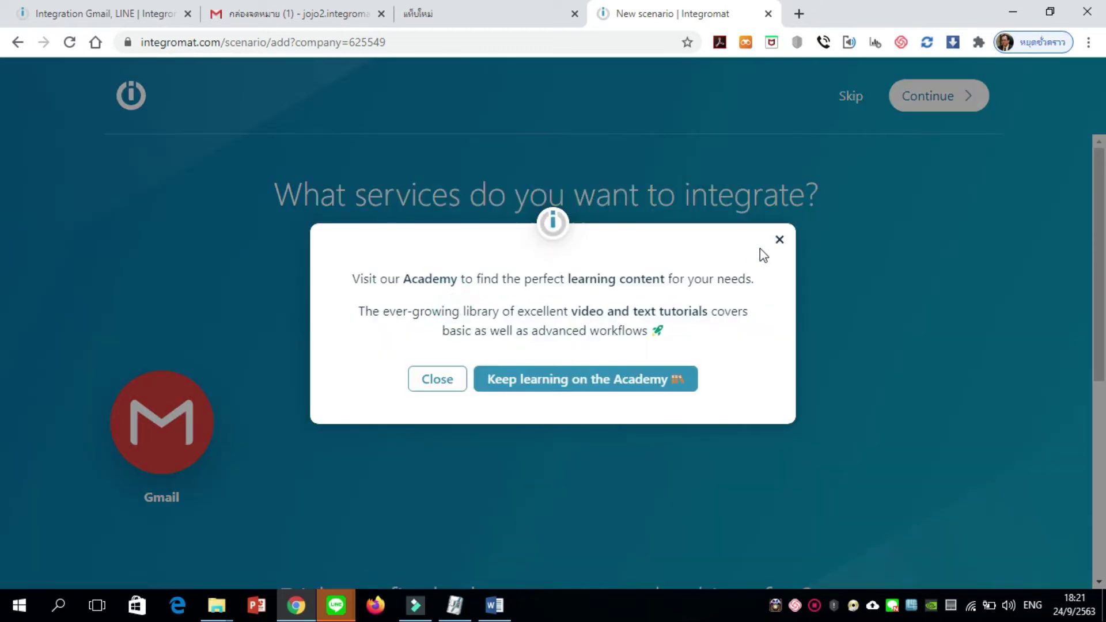
pyautogui.click(781, 241)
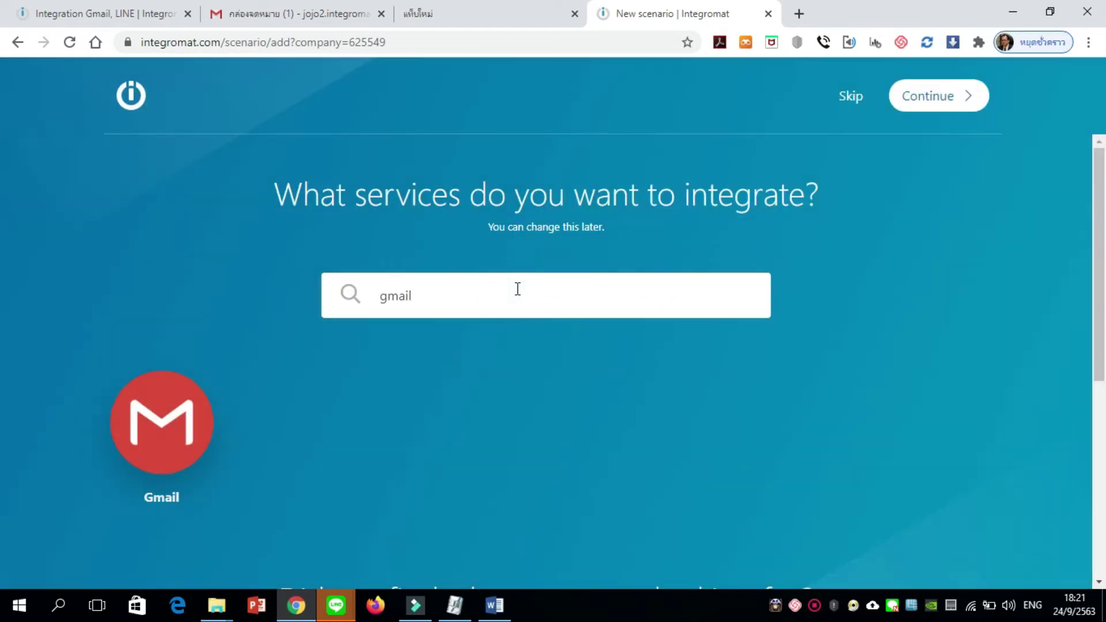
pyautogui.click(153, 425)
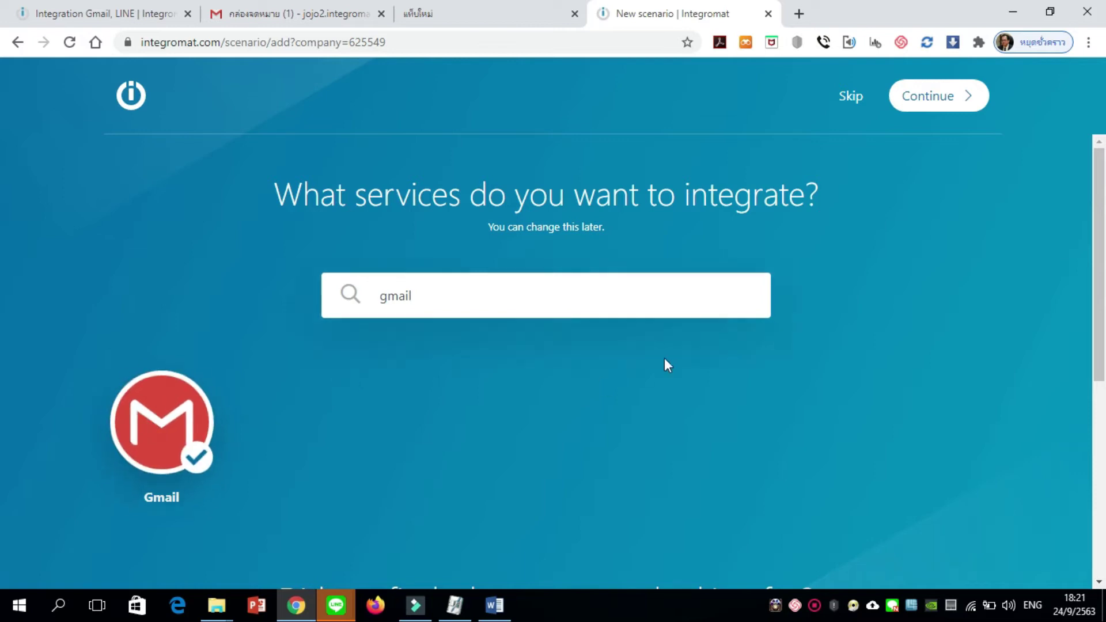
pyautogui.click(940, 112)
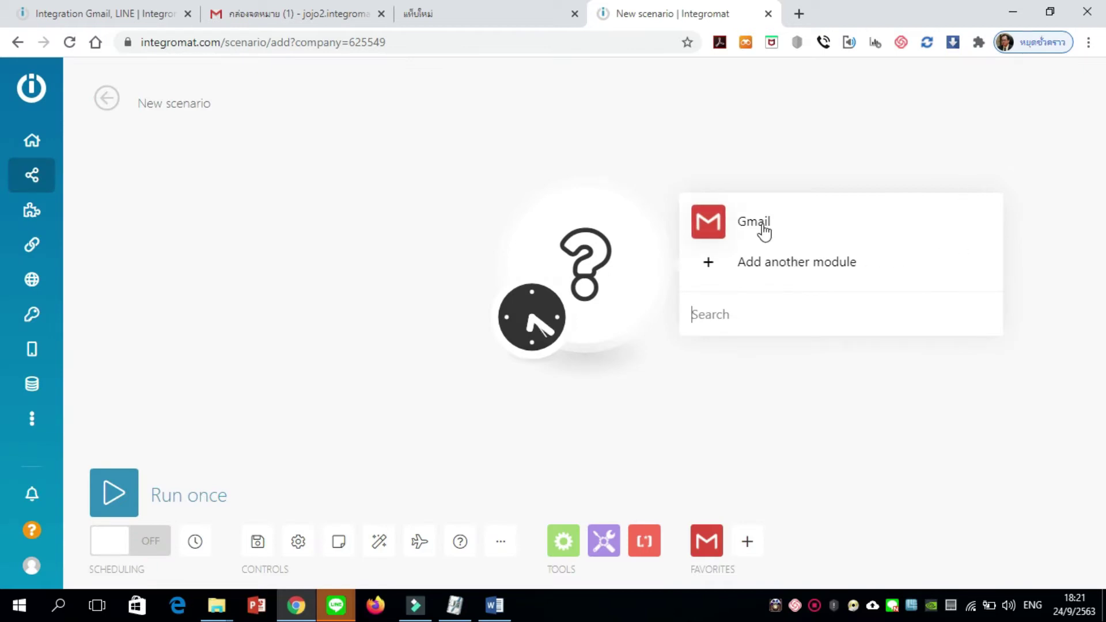
# Add the Gmail Watch emails trigger and name its new connection with the Gmail account's address
pyautogui.click(765, 232)
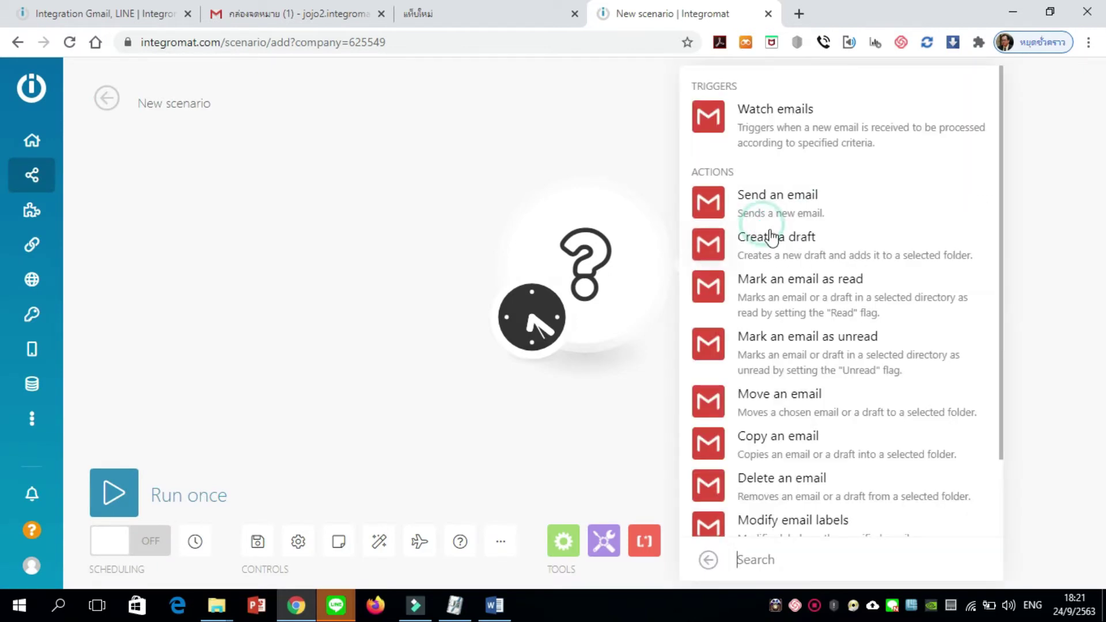
pyautogui.click(767, 115)
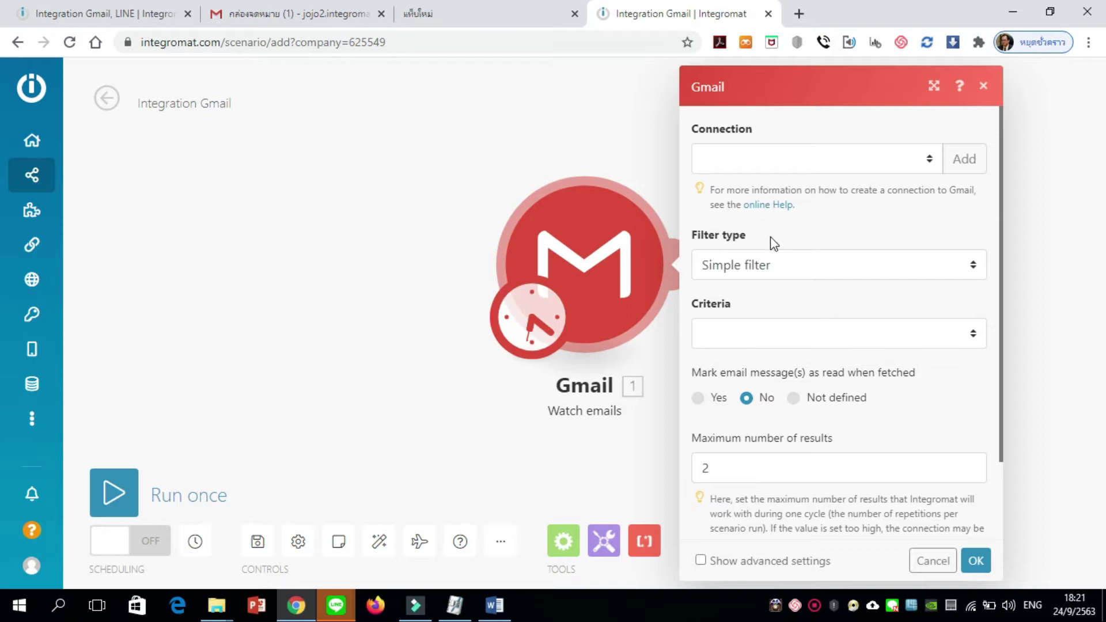
pyautogui.click(968, 170)
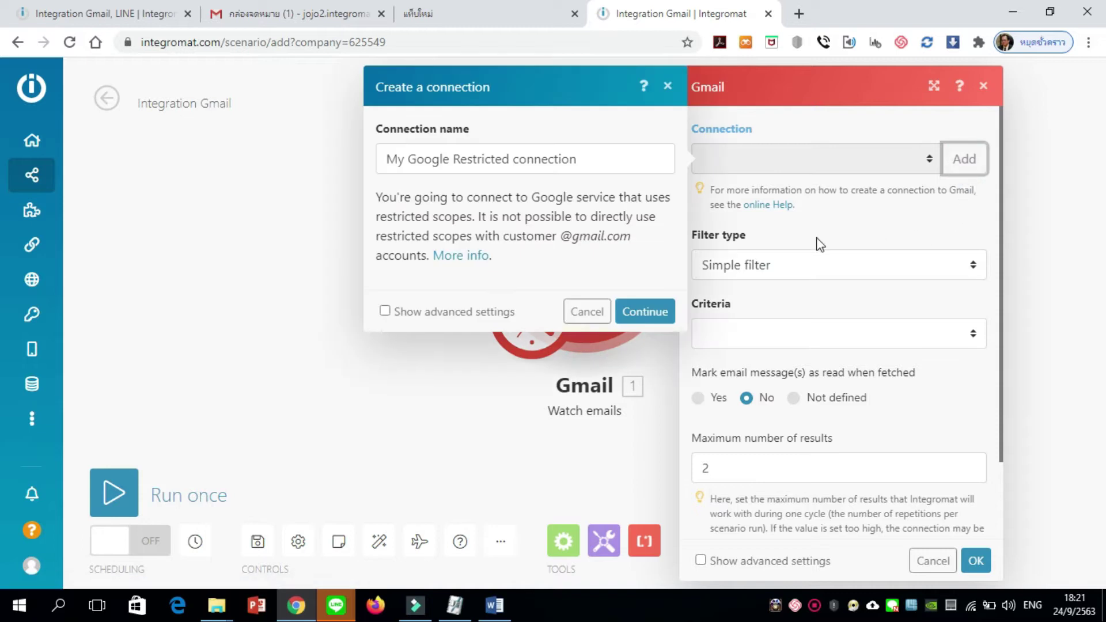
pyautogui.moveTo(609, 161); pyautogui.dragTo(454, 156)
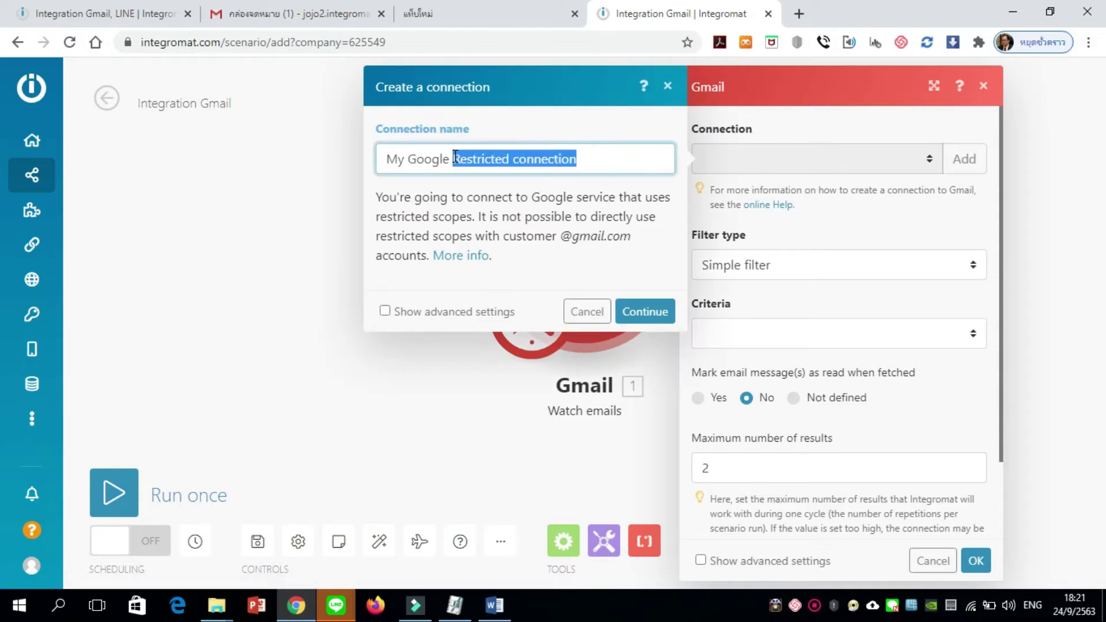
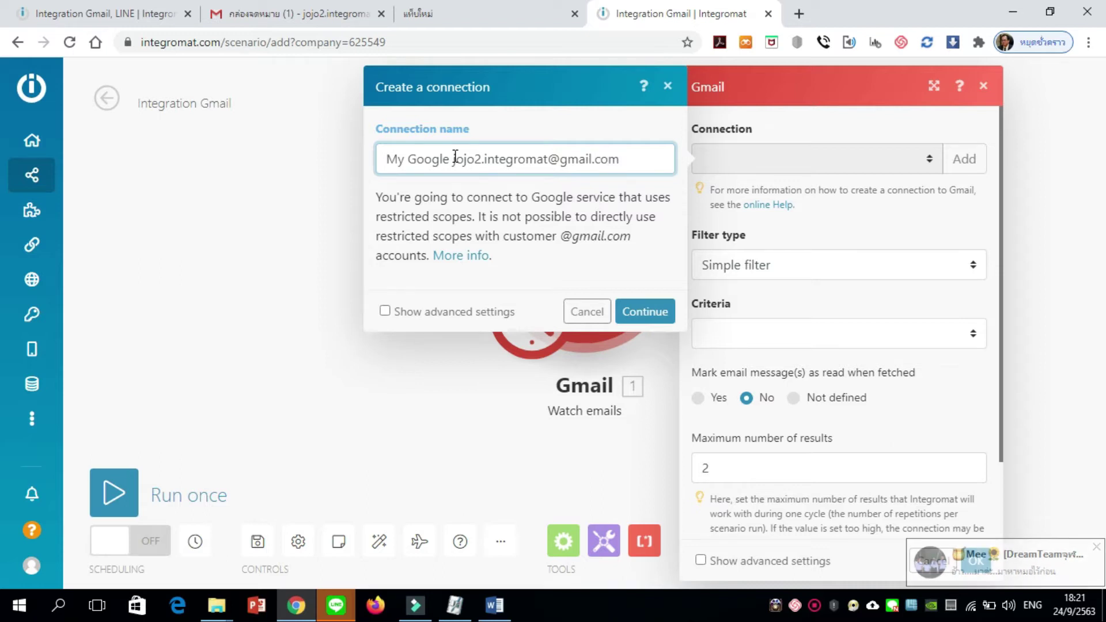
pyautogui.moveTo(454, 158); pyautogui.dragTo(659, 171)
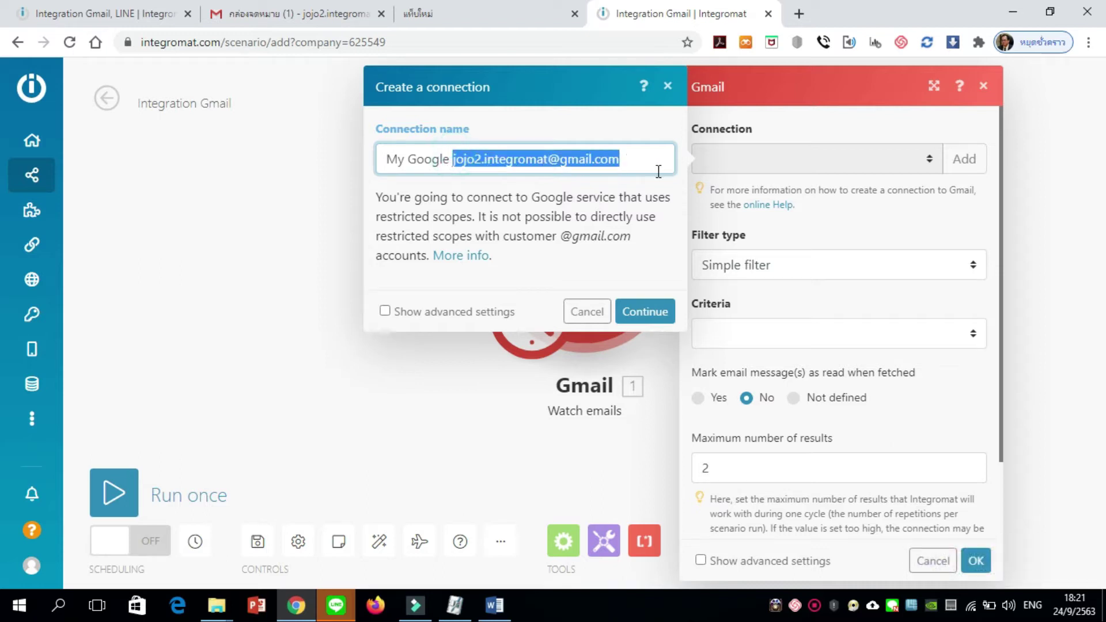
pyautogui.click(635, 216)
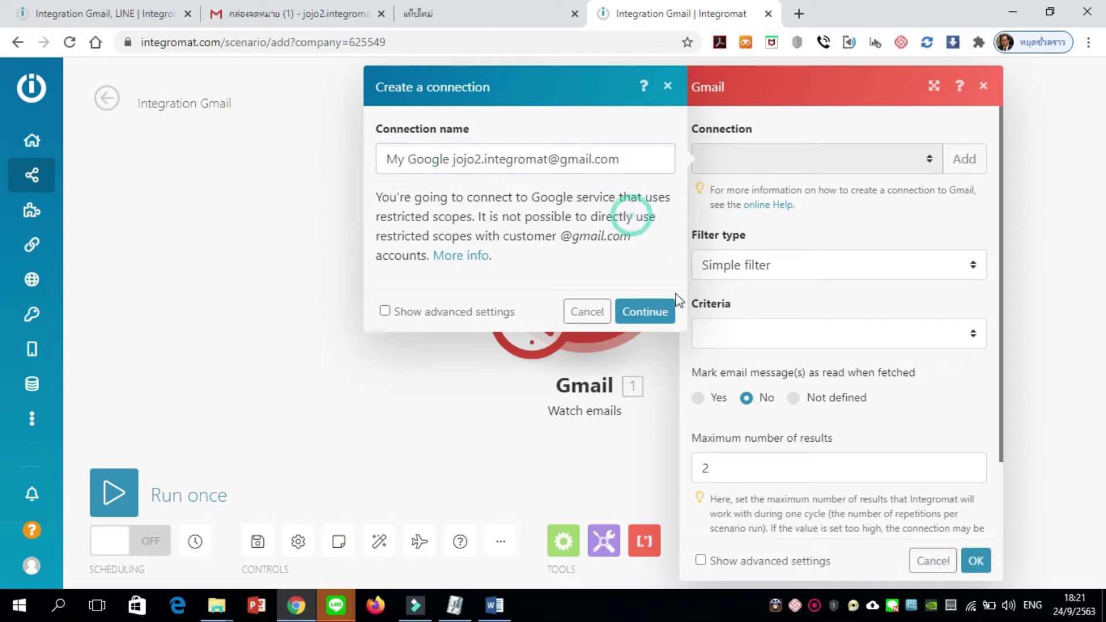
# Authorize the Gmail connection with the account, get the restricted-scopes error, and open a new browser tab
pyautogui.click(645, 311)
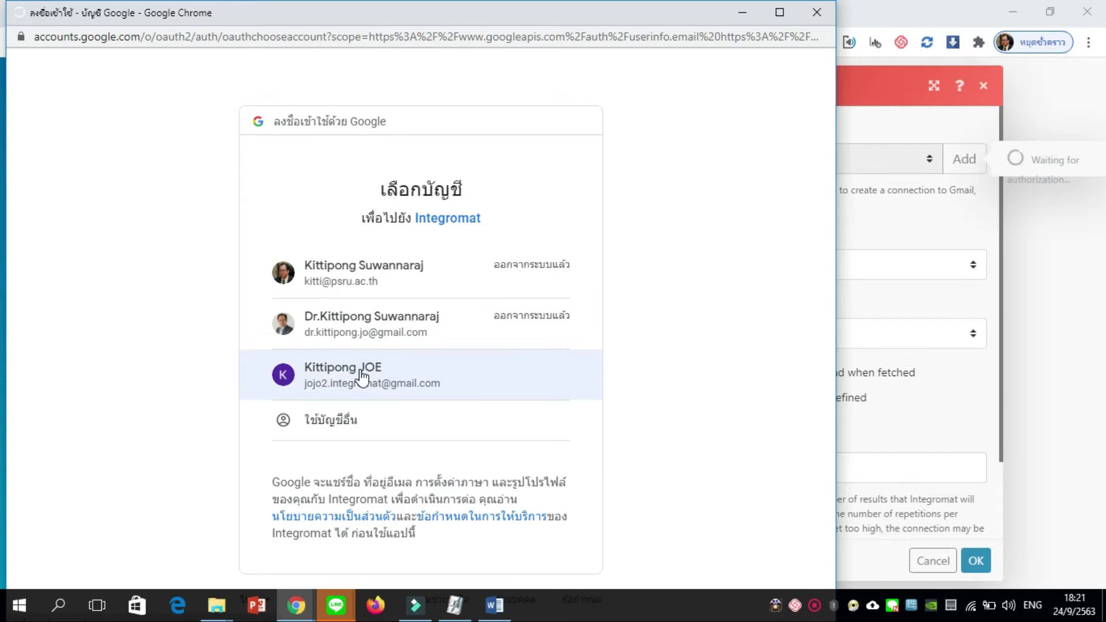
pyautogui.click(361, 375)
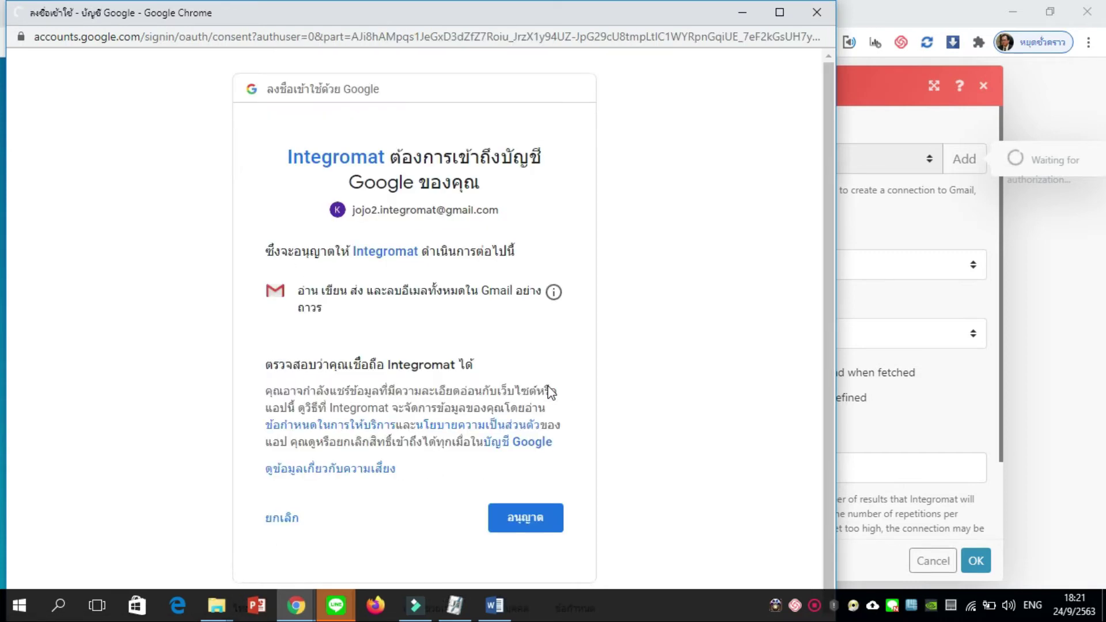
pyautogui.click(531, 523)
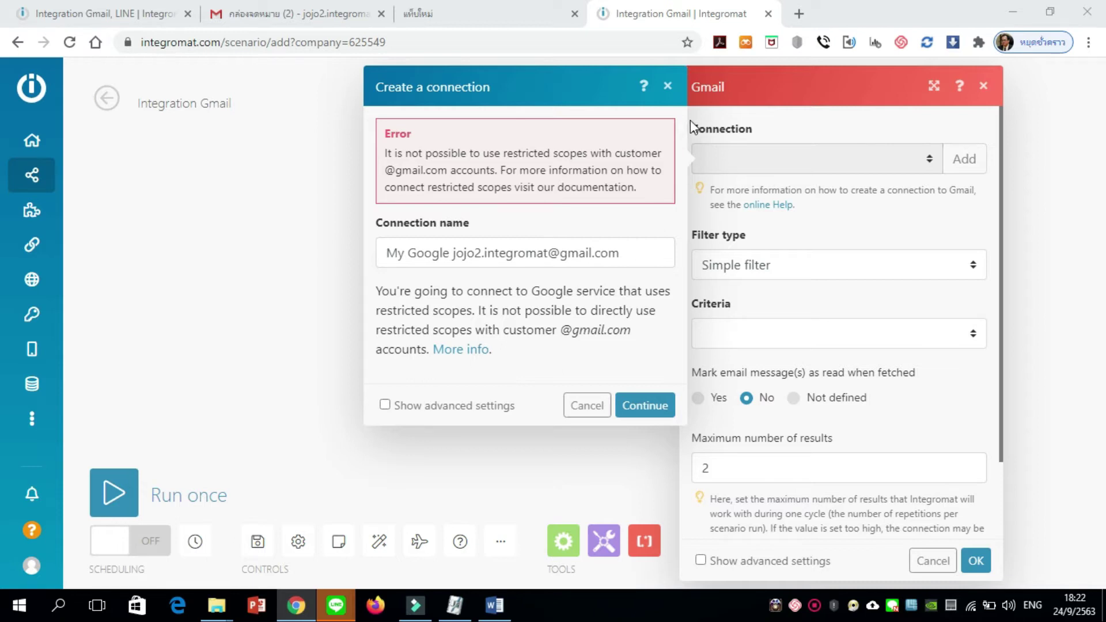
pyautogui.click(798, 15)
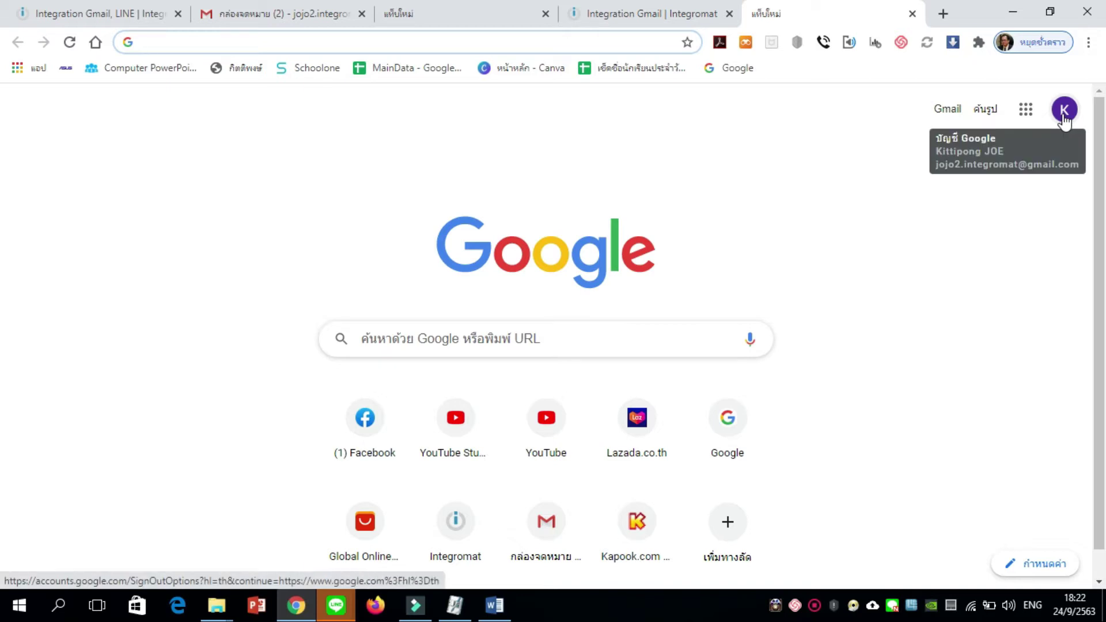
pyautogui.click(844, 215)
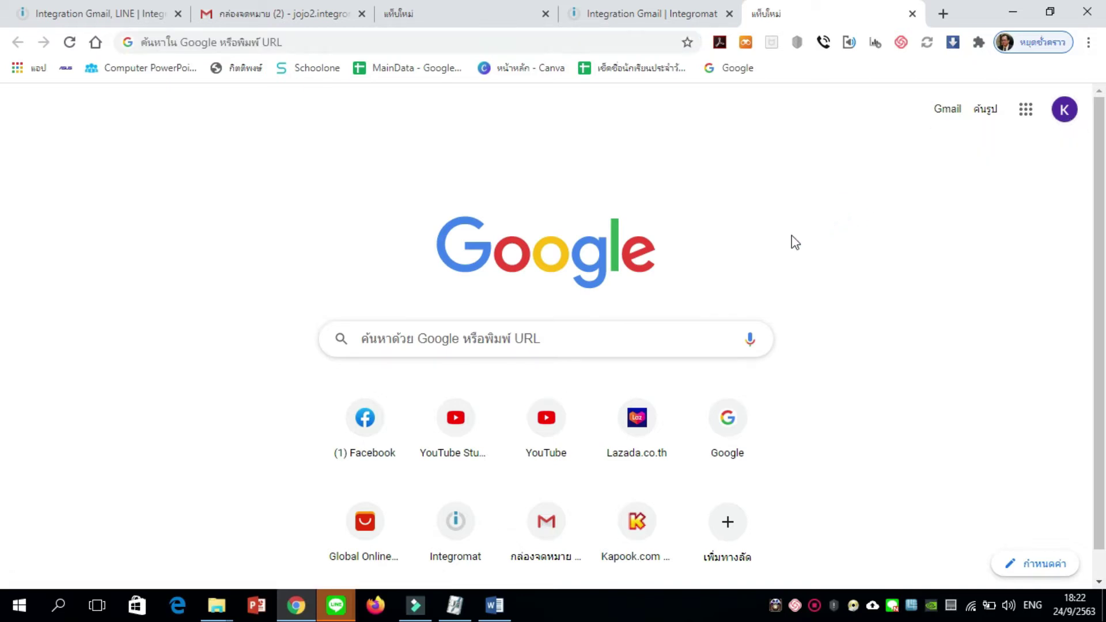
pyautogui.click(495, 605)
pyautogui.click(569, 297)
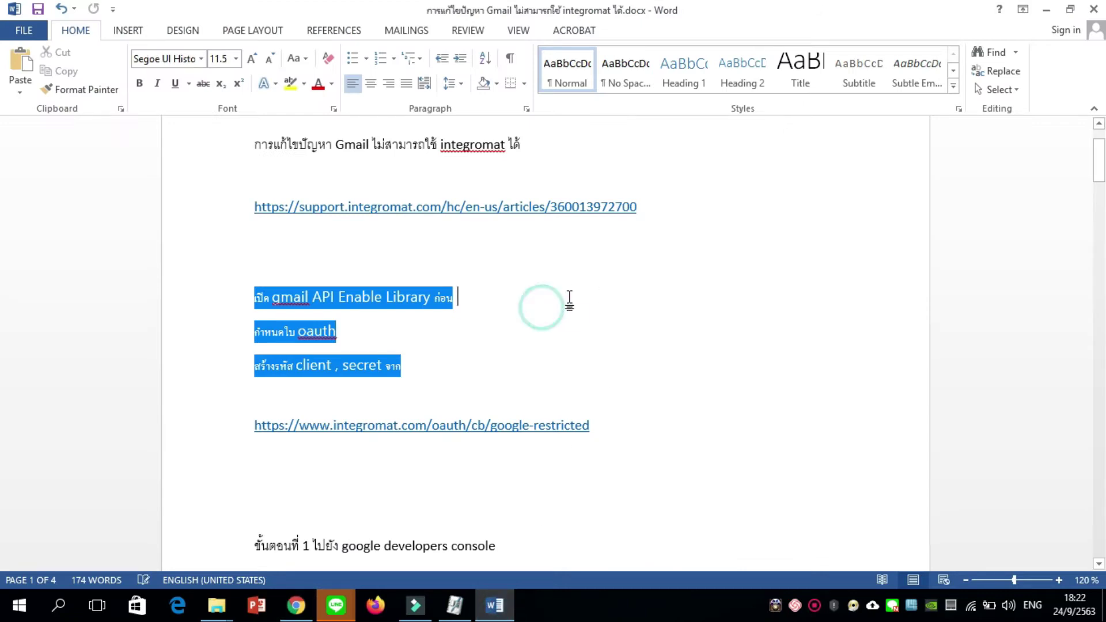
pyautogui.scroll(2, 595, 336)
pyautogui.scroll(-3, 595, 374)
pyautogui.scroll(-1, 595, 373)
pyautogui.click(296, 605)
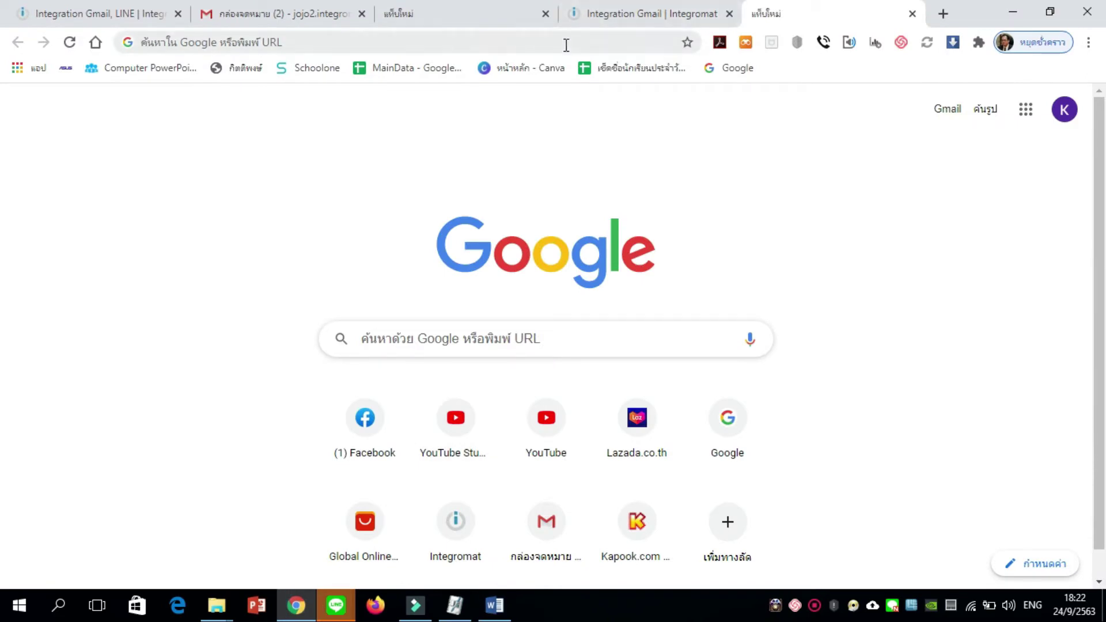
# Search Google for 'google developer console' and open the Google Developers Console result
pyautogui.click(538, 339)
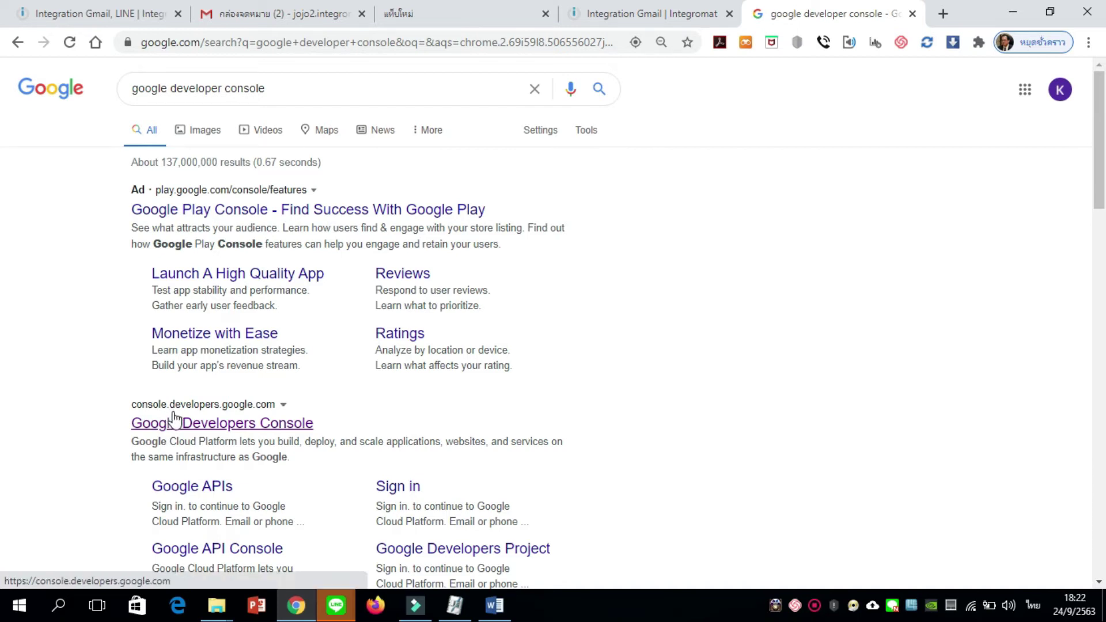
pyautogui.click(239, 426)
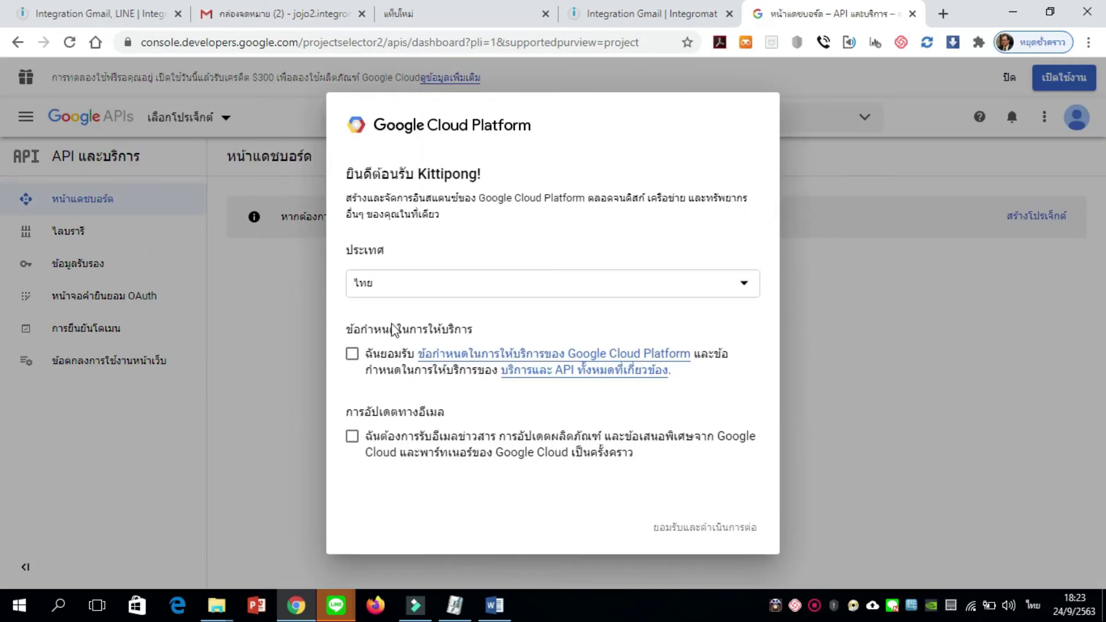
# Agree to the Cloud Platform terms and email updates, accept, and start a new project
pyautogui.click(353, 353)
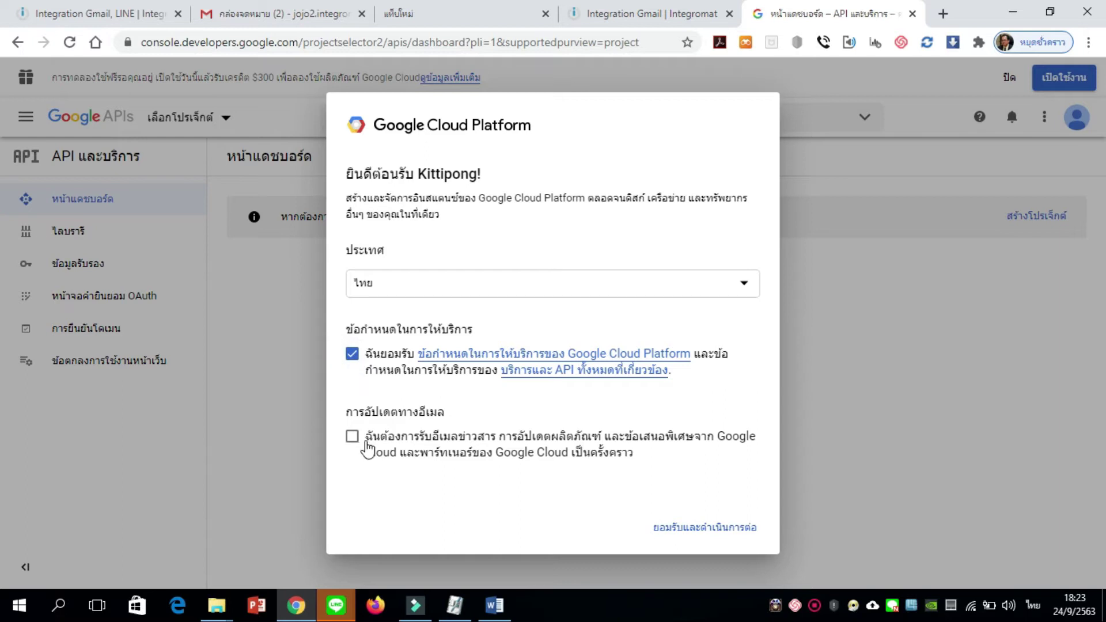
pyautogui.click(353, 439)
pyautogui.click(688, 528)
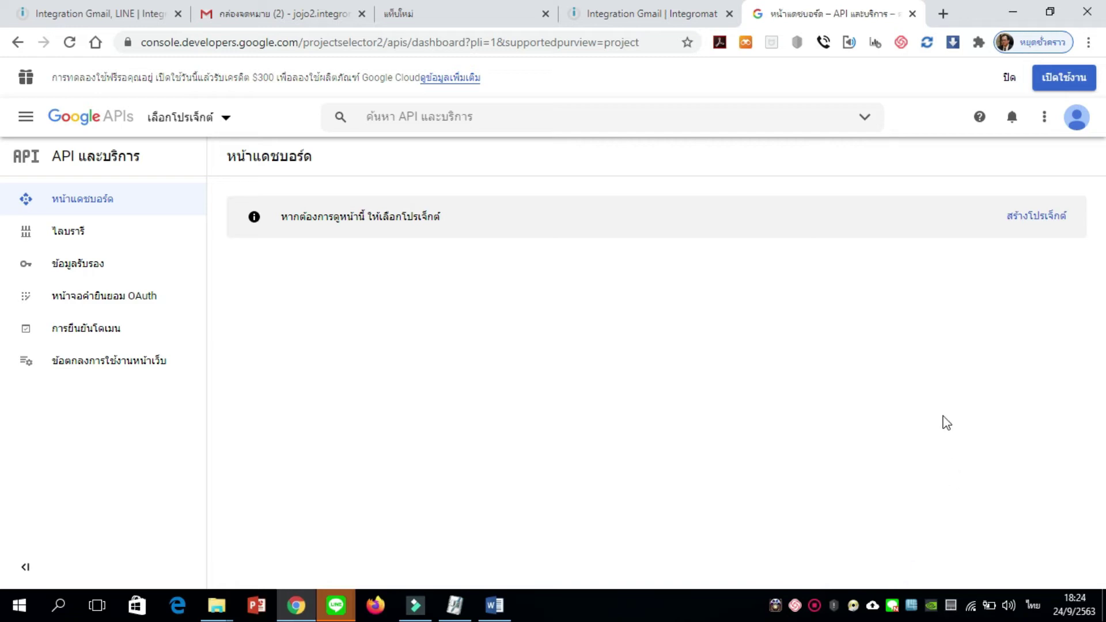
pyautogui.click(1044, 226)
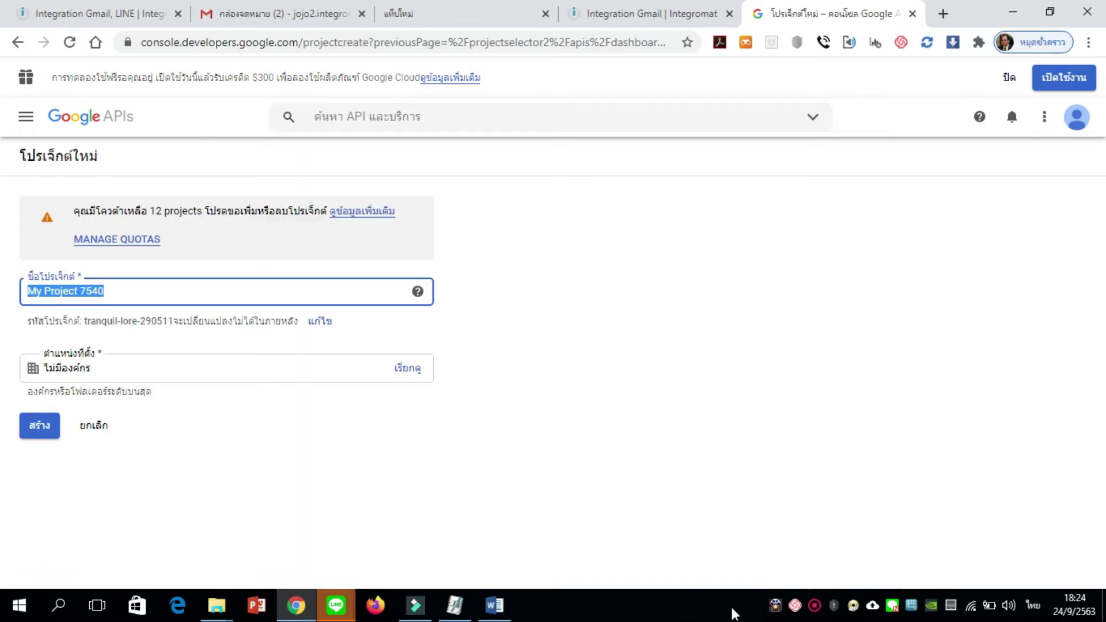
# Replace the default project name with 'Intergromat Gmail' and create the project
pyautogui.write('ac')
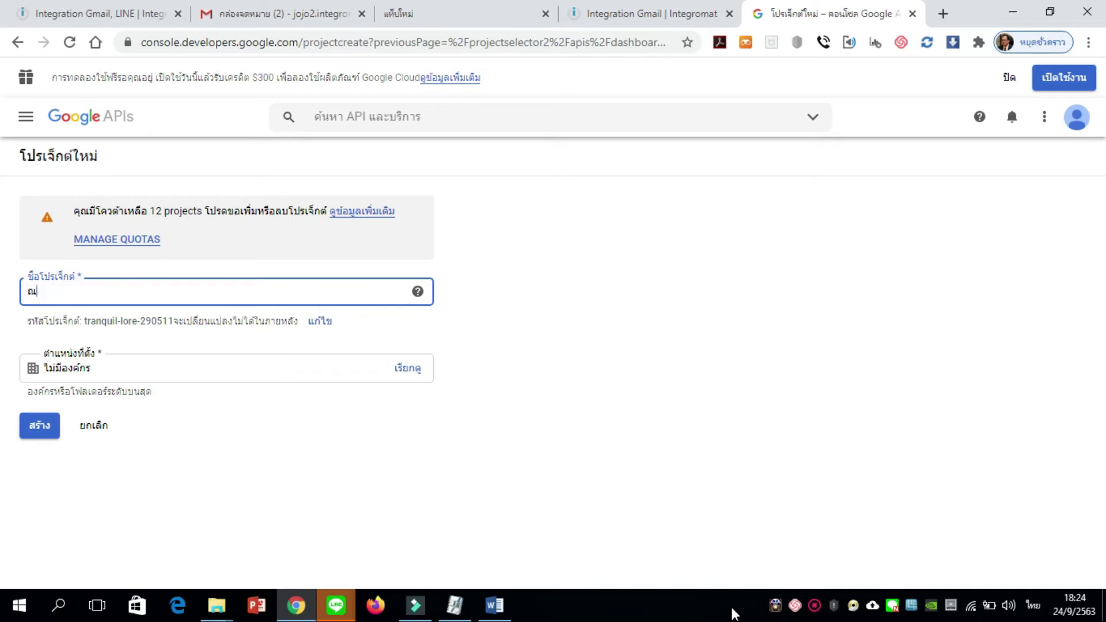
pyautogui.press('BackSpace')
pyautogui.press('BackSpace')
pyautogui.press('`')
pyautogui.write('Intergr')
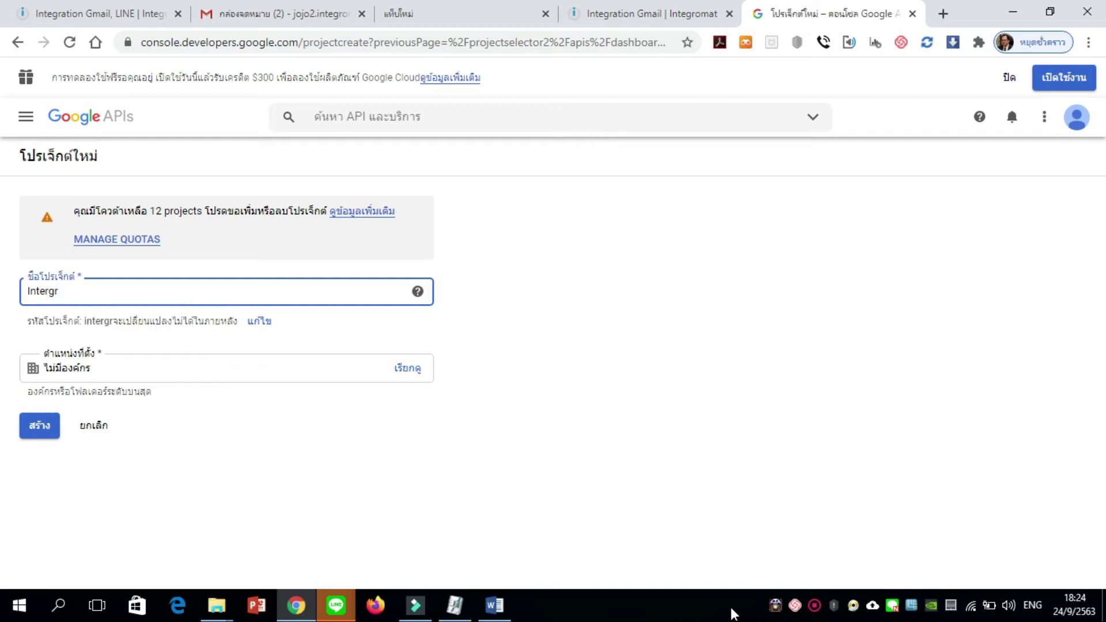
pyautogui.write('omat')
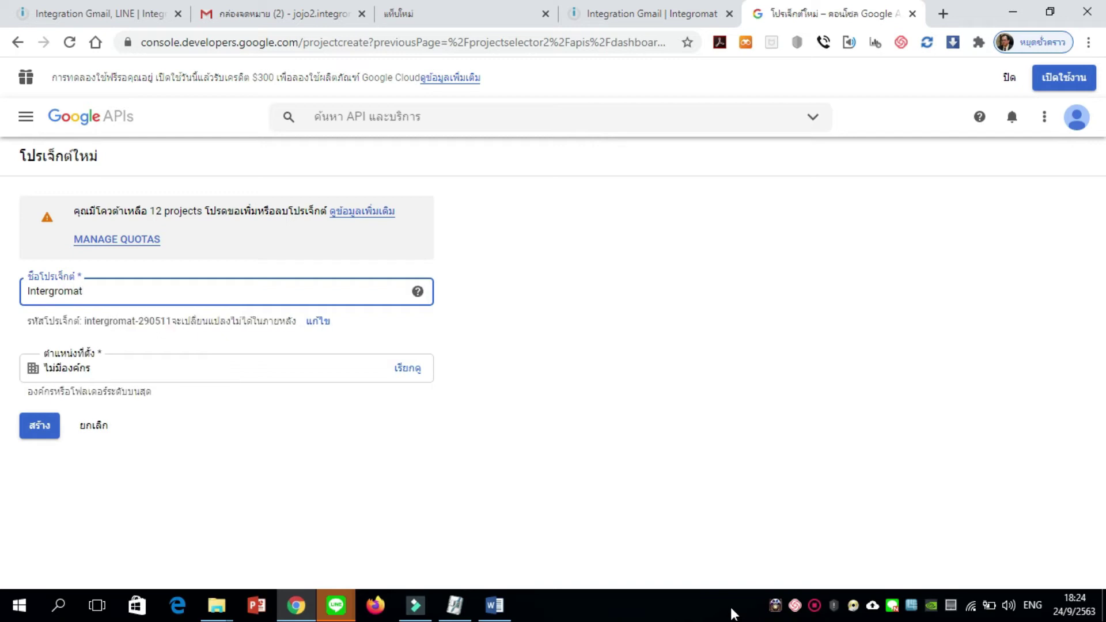
pyautogui.write('Gmail')
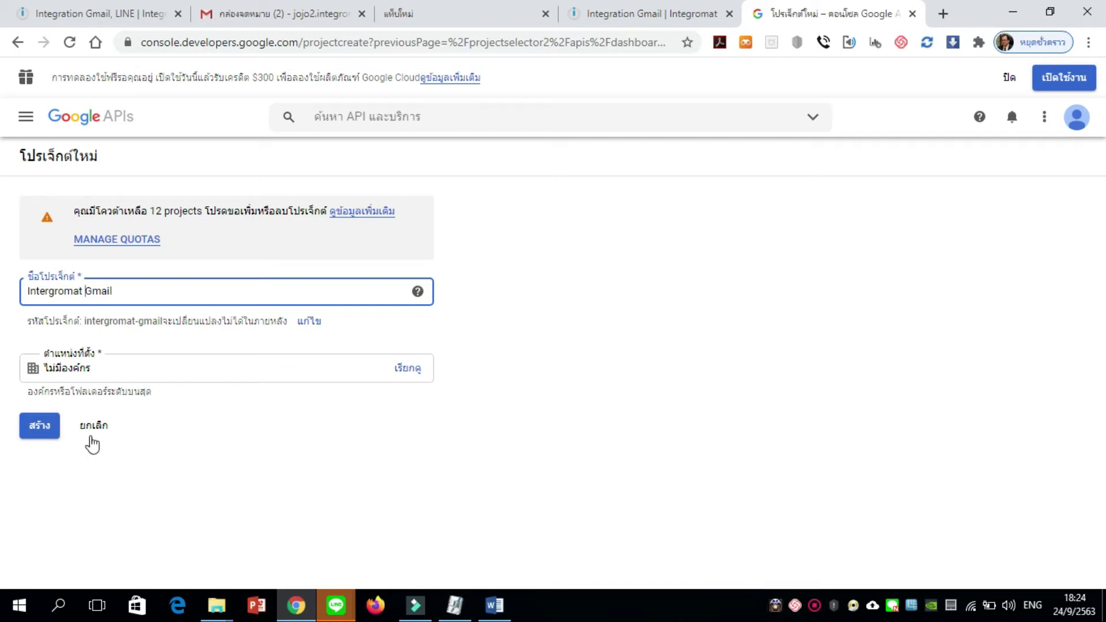
pyautogui.click(39, 425)
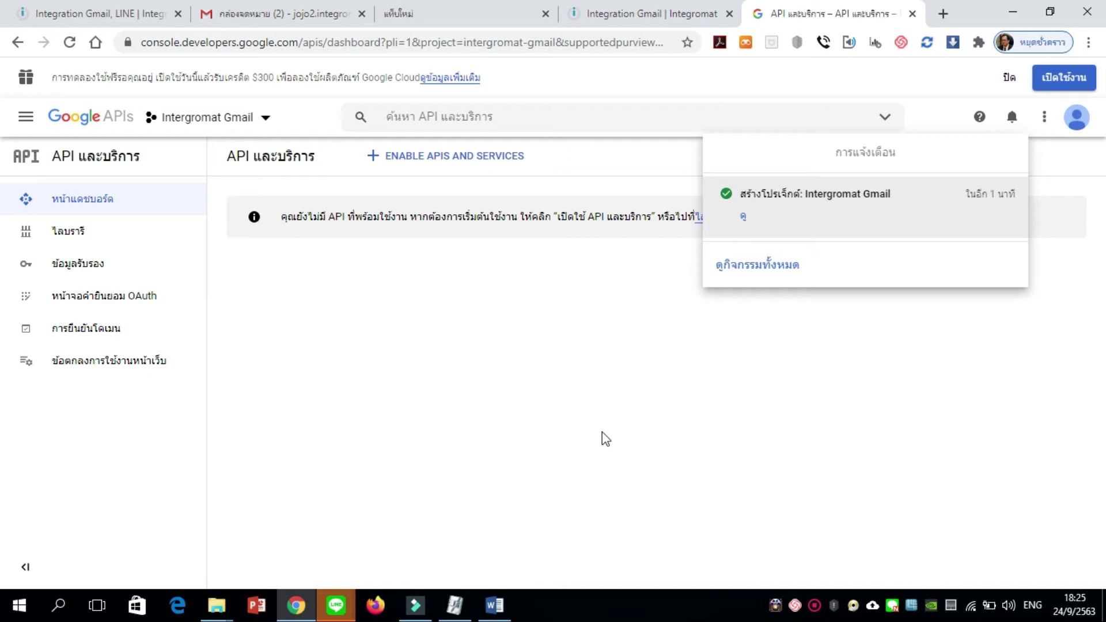
# Dismiss the project notification, search the API Library for 'gmail', and open the Gmail API card
pyautogui.click(455, 167)
pyautogui.click(458, 166)
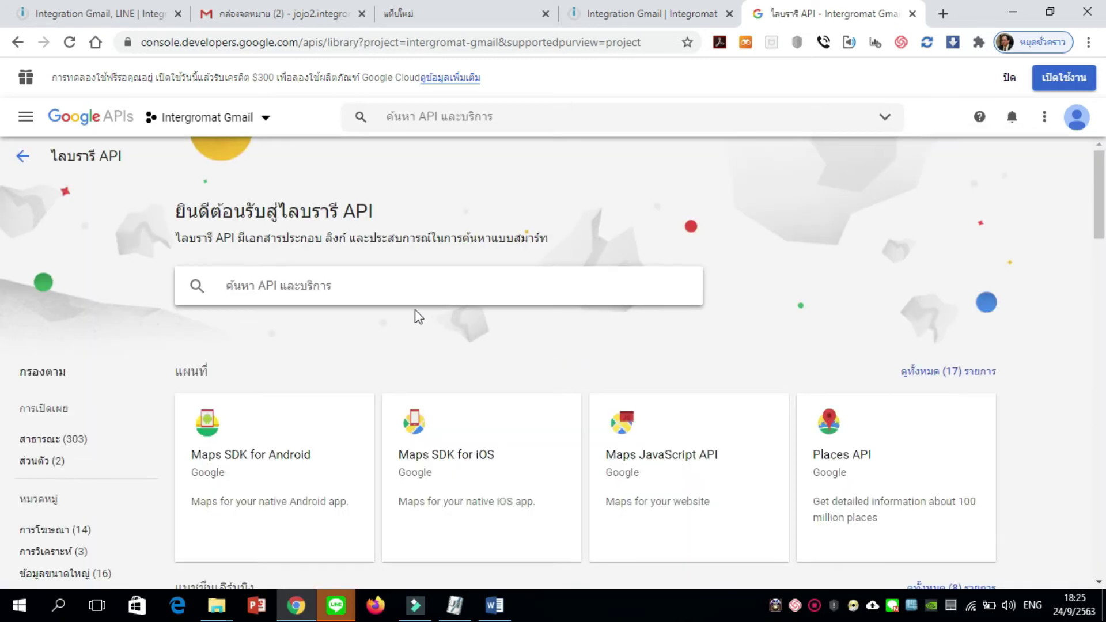
pyautogui.write('gmail')
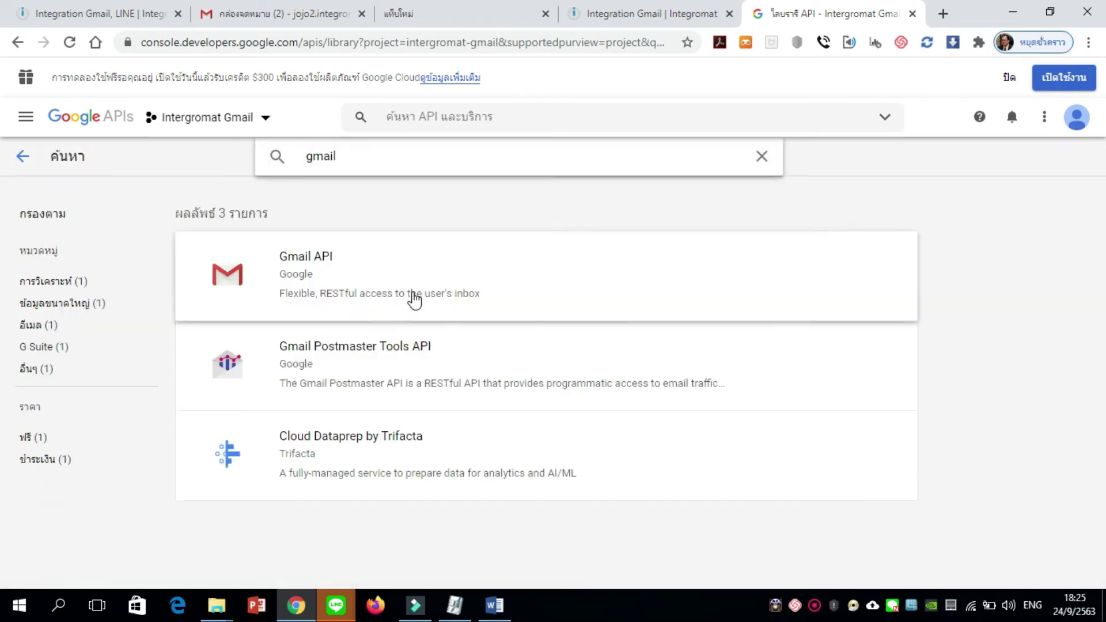
pyautogui.click(327, 274)
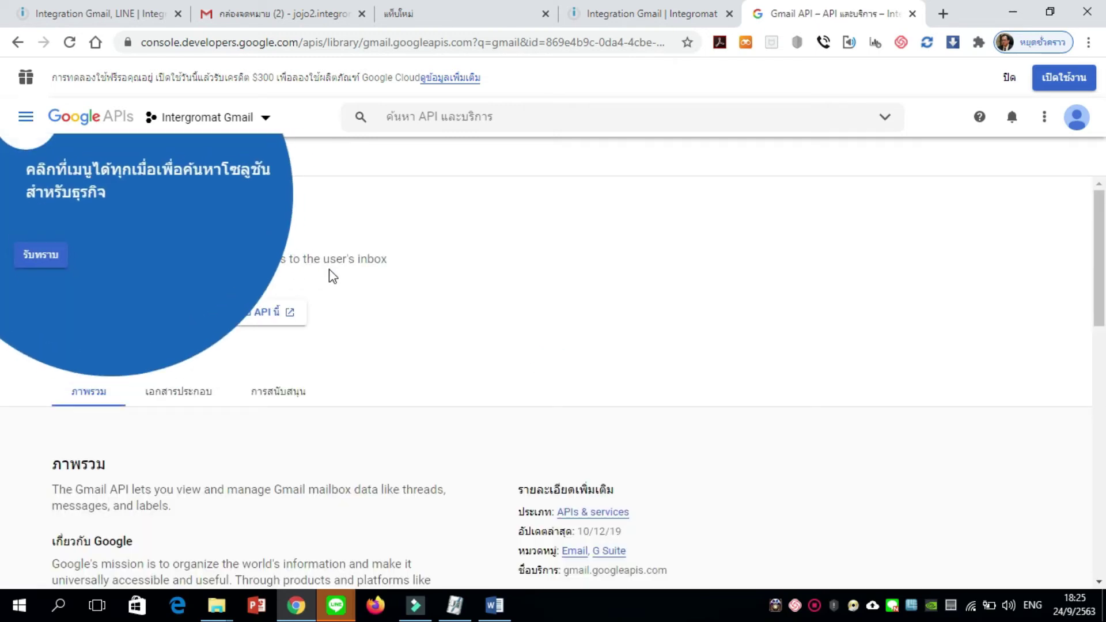
# Enable the Gmail API, review its overview page, and begin creating credentials
pyautogui.click(42, 255)
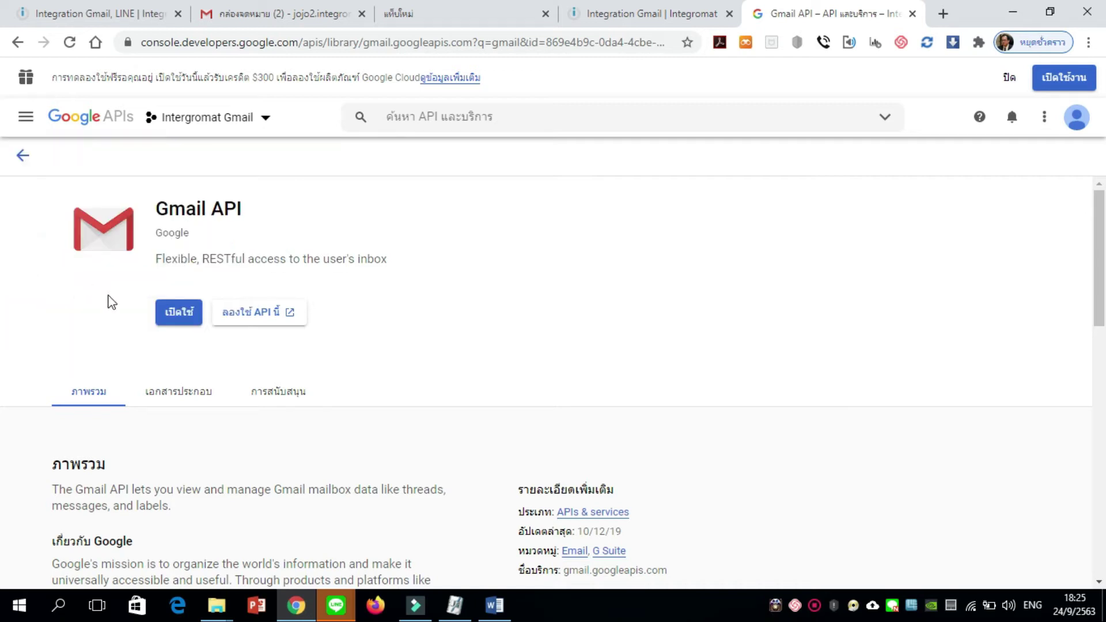
pyautogui.click(178, 317)
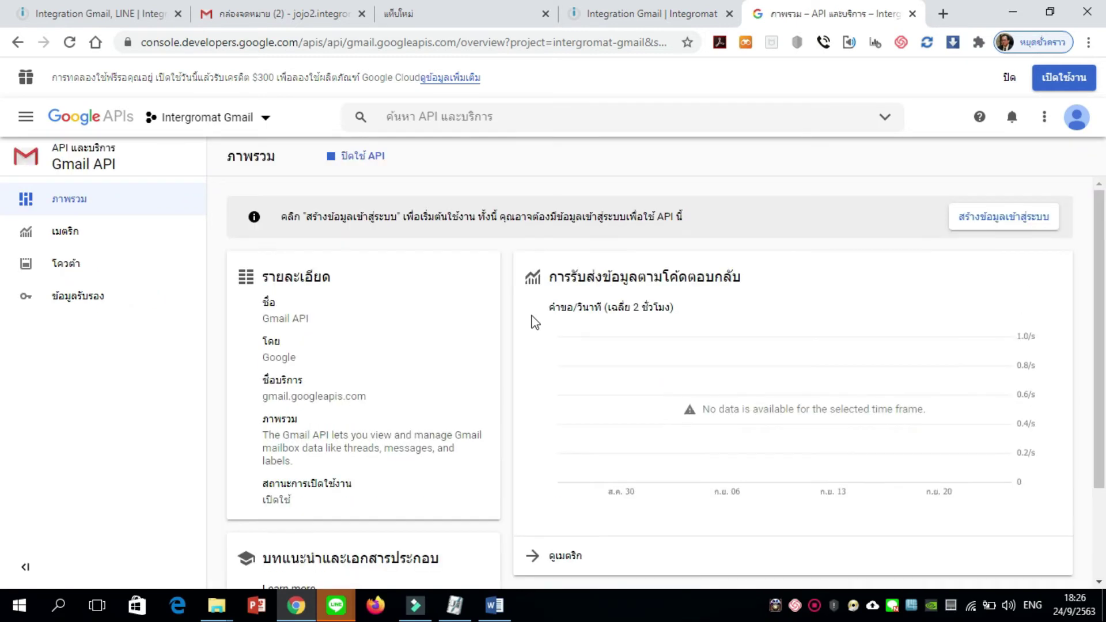
pyautogui.scroll(-2, 507, 324)
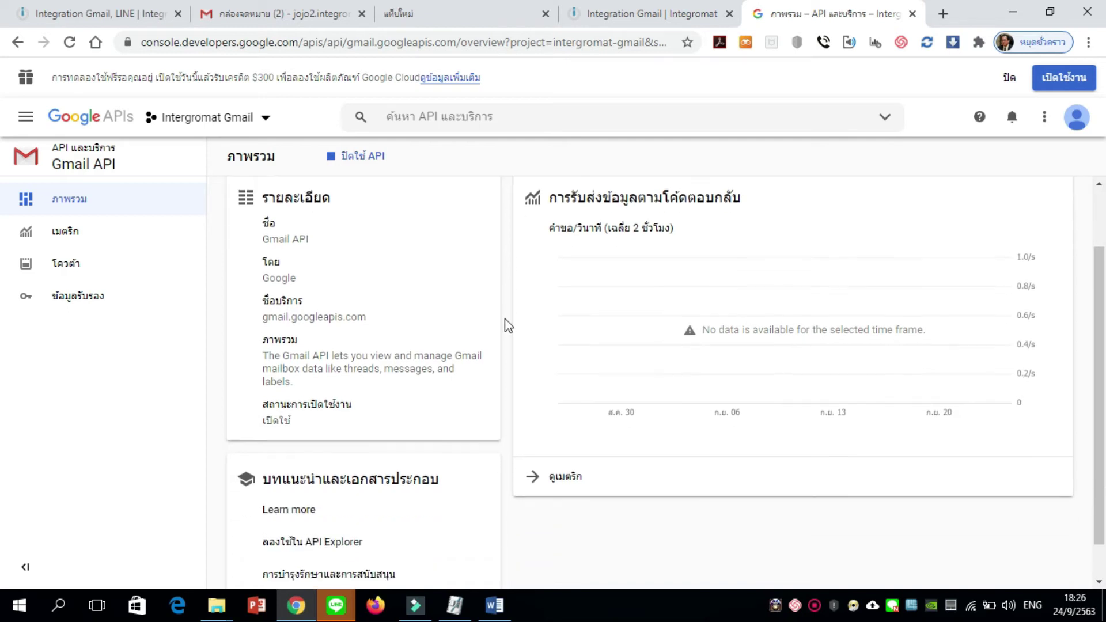
pyautogui.scroll(2, 504, 320)
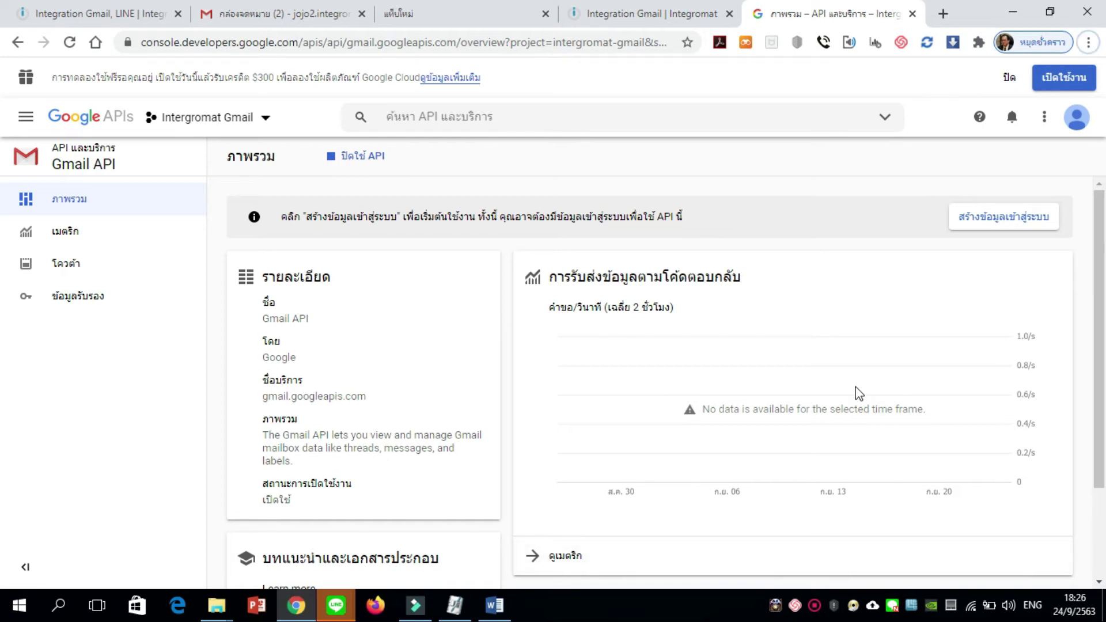
pyautogui.click(996, 228)
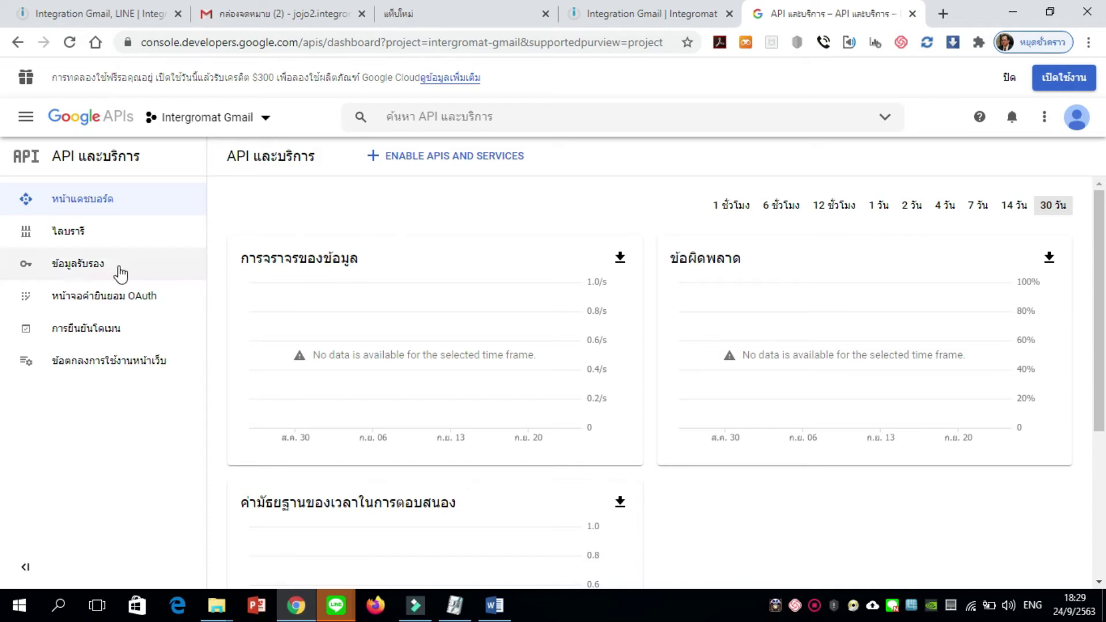
# Choose OAuth client ID as the credential type, then switch to configuring the consent screen
pyautogui.click(76, 270)
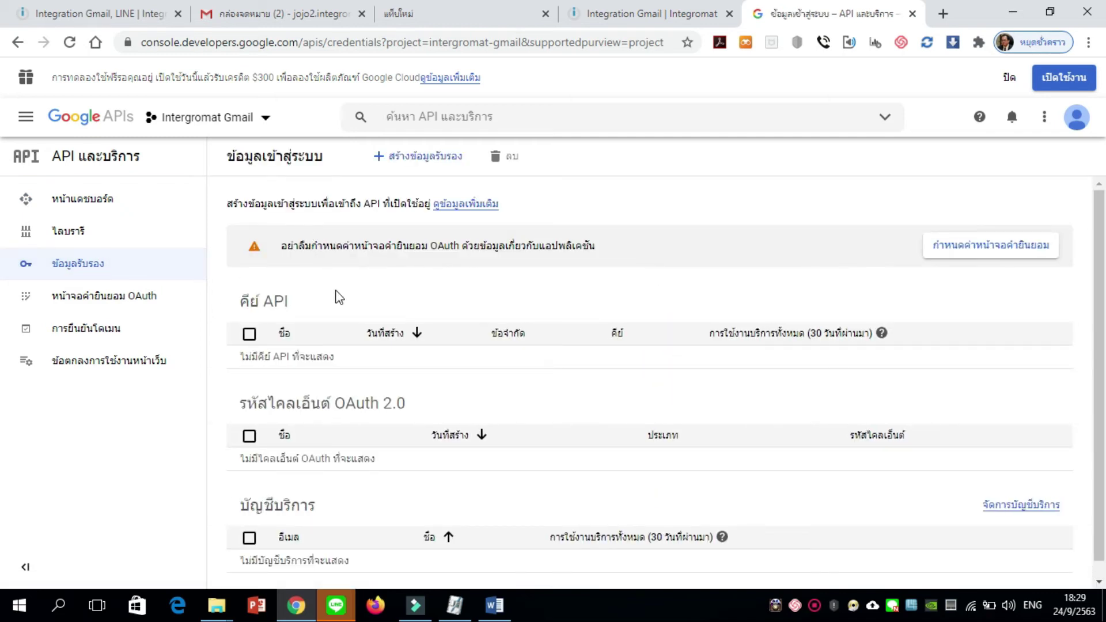
pyautogui.scroll(-1, 339, 298)
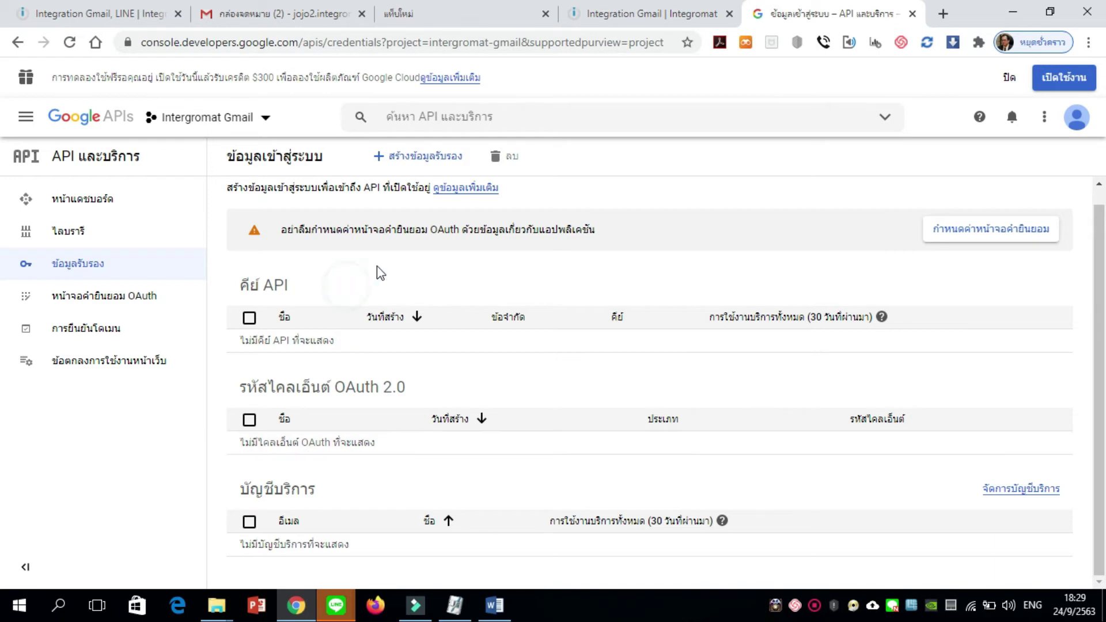
pyautogui.click(412, 169)
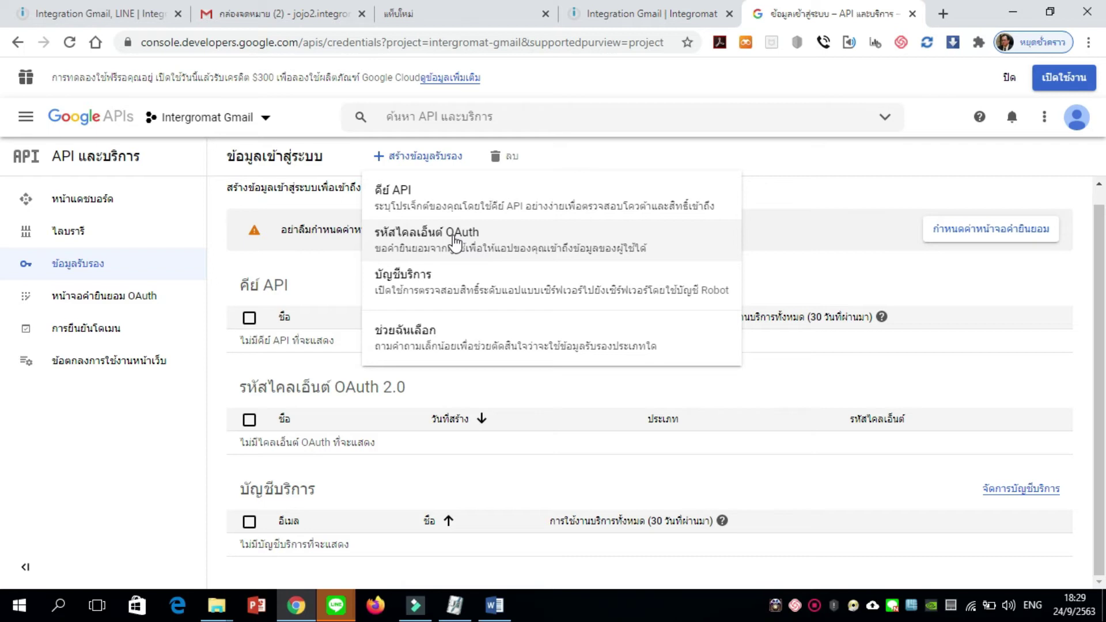
pyautogui.click(455, 242)
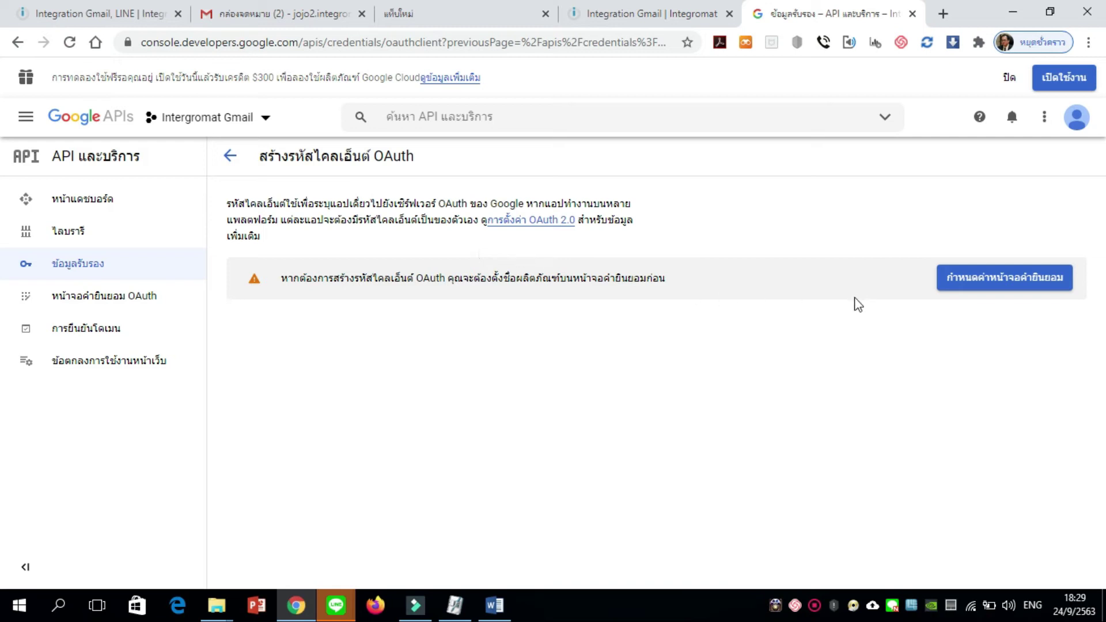
pyautogui.click(989, 282)
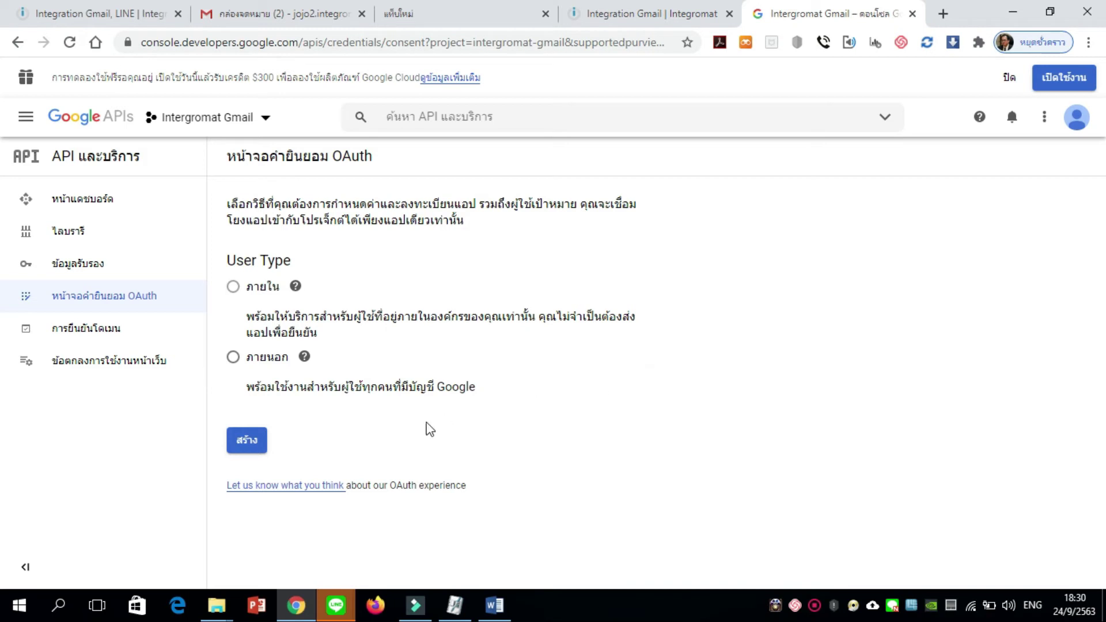
# Create an External OAuth consent screen and enter Integromat as the app name
pyautogui.click(234, 357)
pyautogui.click(248, 441)
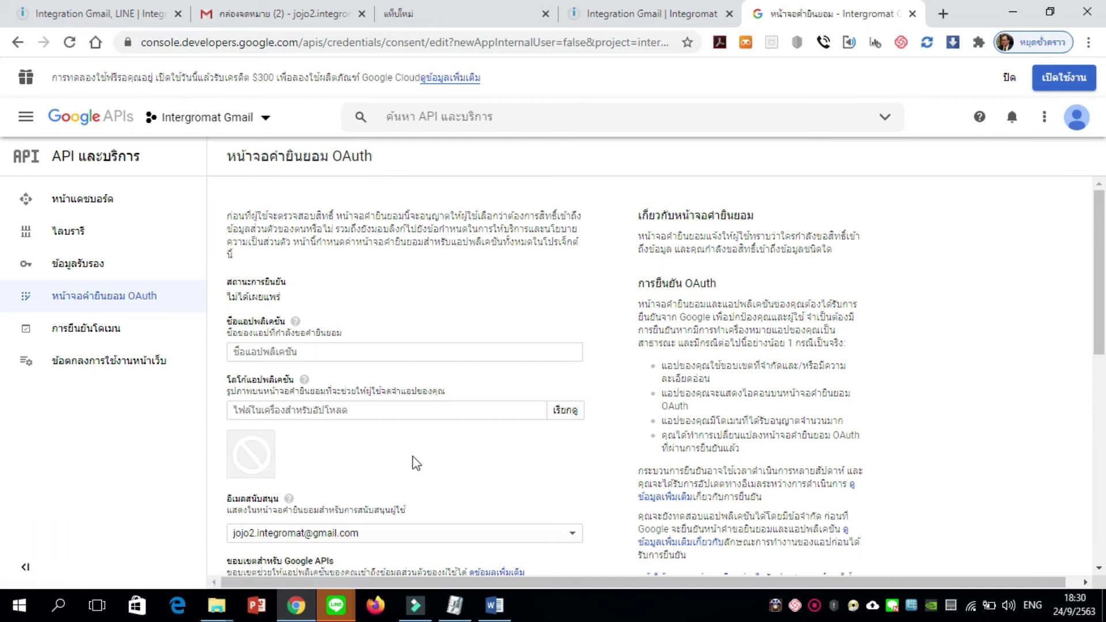
pyautogui.click(417, 349)
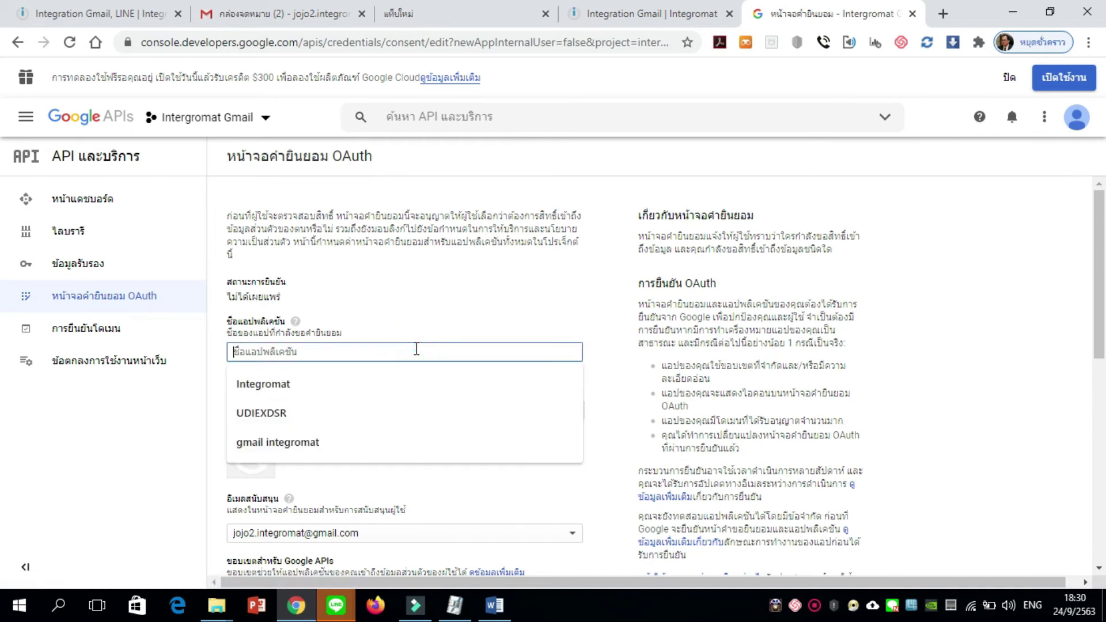
pyautogui.click(361, 377)
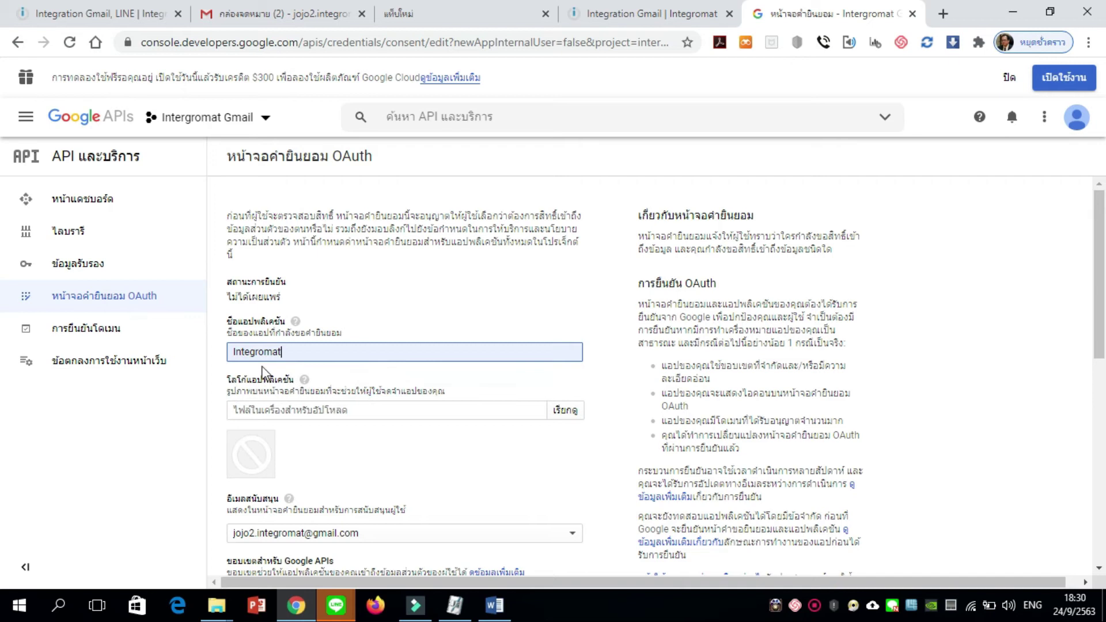
# Upload integromat.png as the consent screen's app logo
pyautogui.click(337, 439)
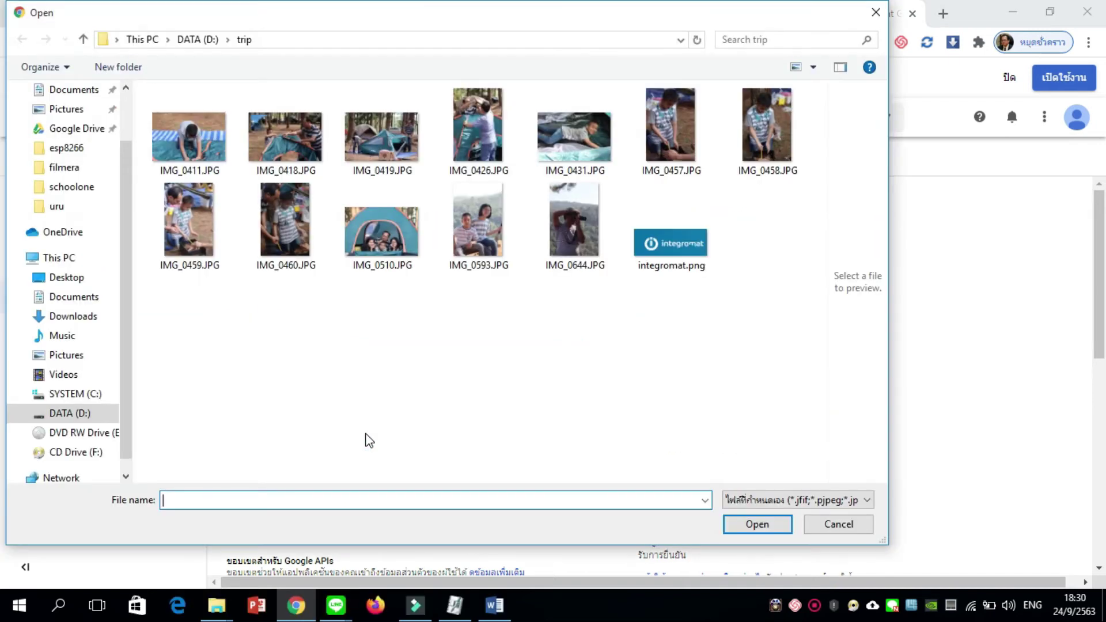
pyautogui.click(823, 529)
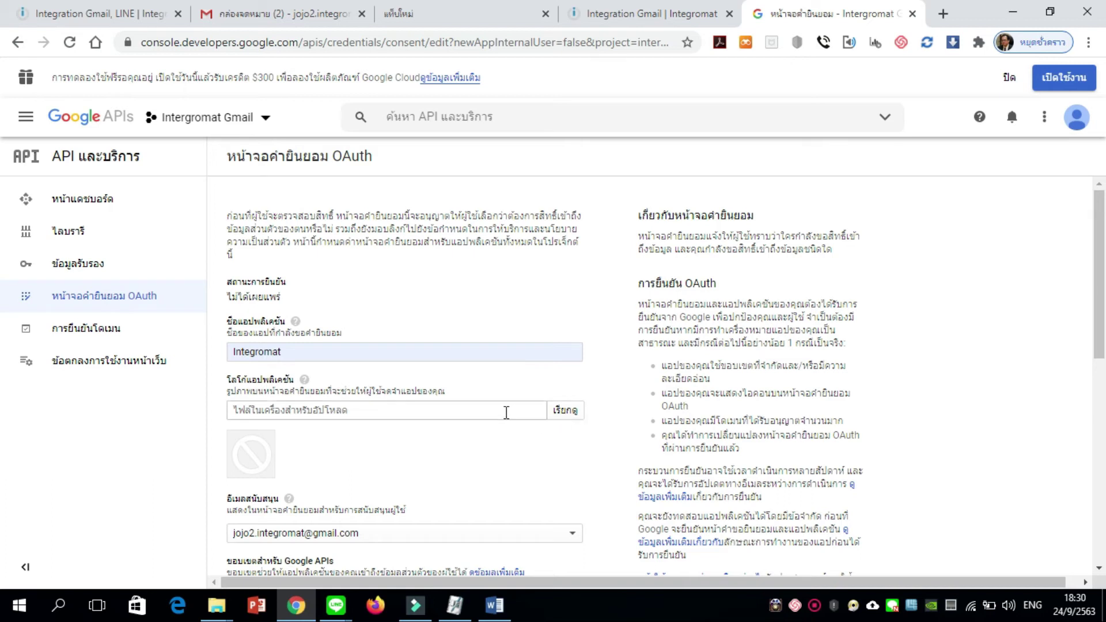
pyautogui.click(563, 411)
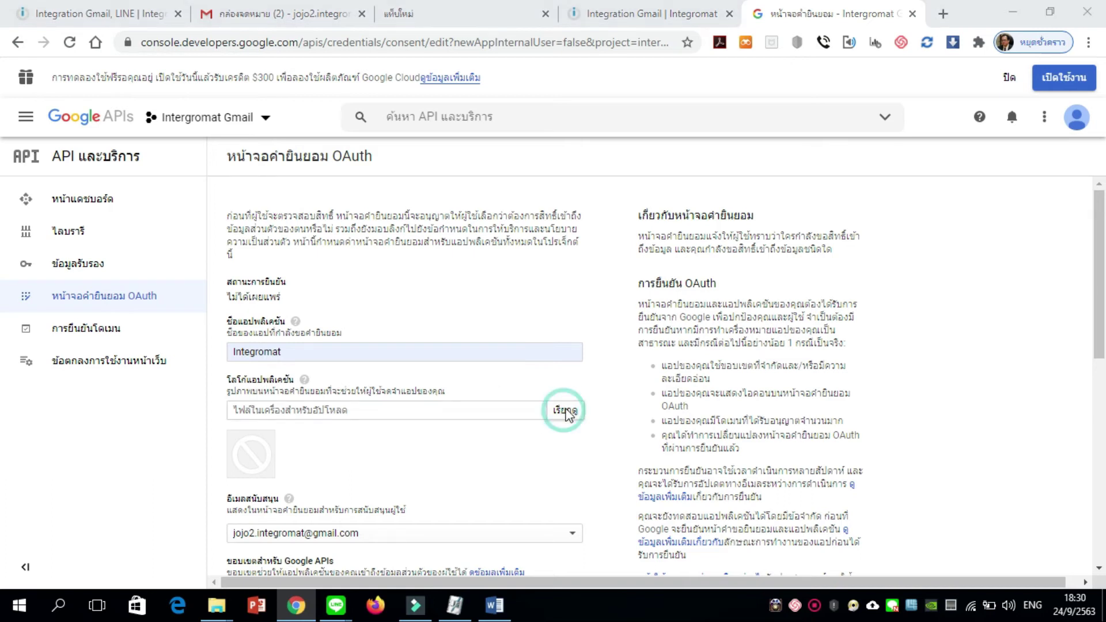
pyautogui.click(672, 245)
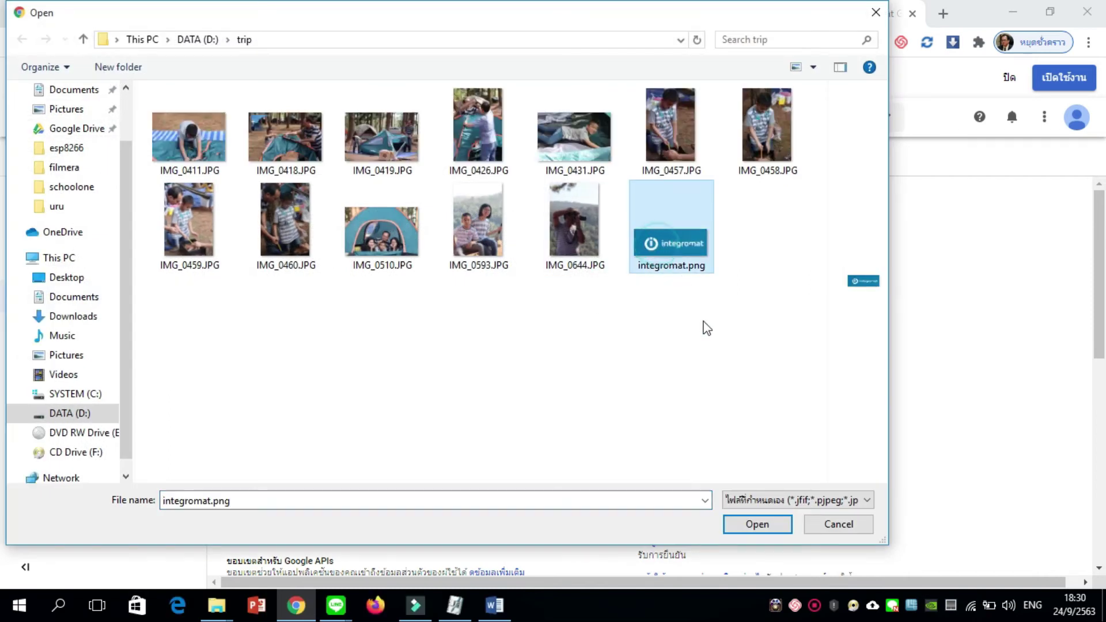
pyautogui.click(758, 525)
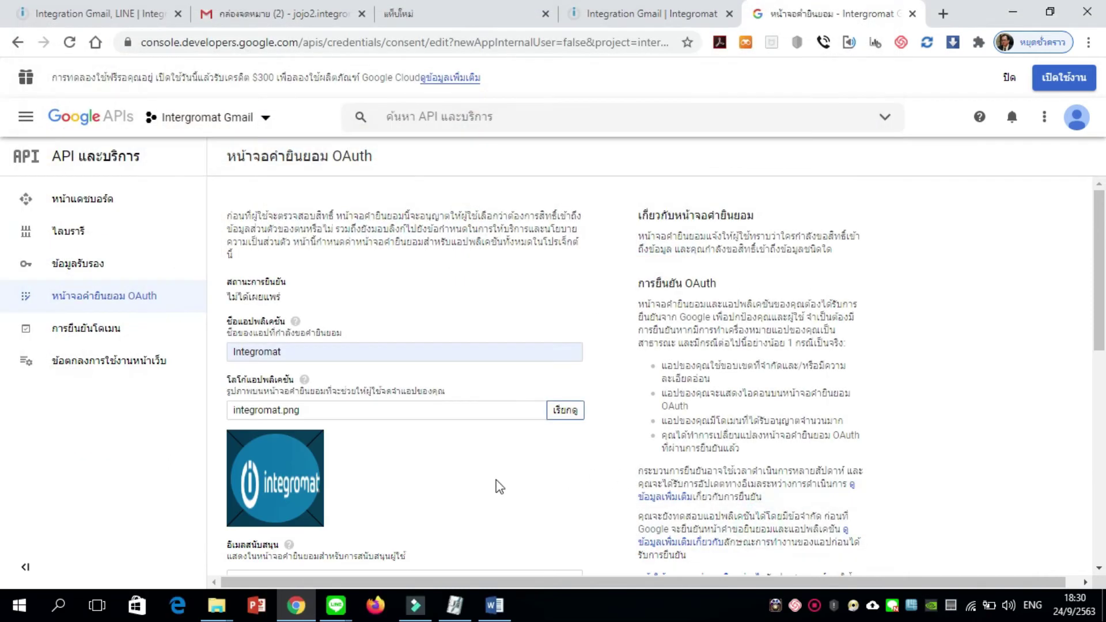
pyautogui.scroll(-3, 494, 478)
pyautogui.scroll(3, 494, 478)
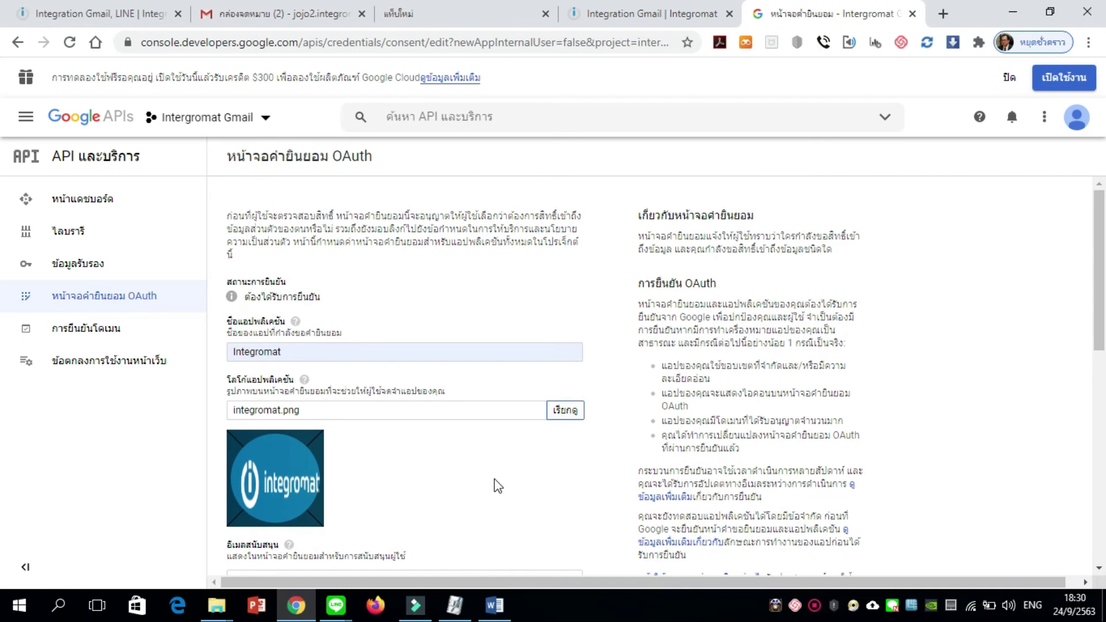
pyautogui.scroll(-4, 494, 479)
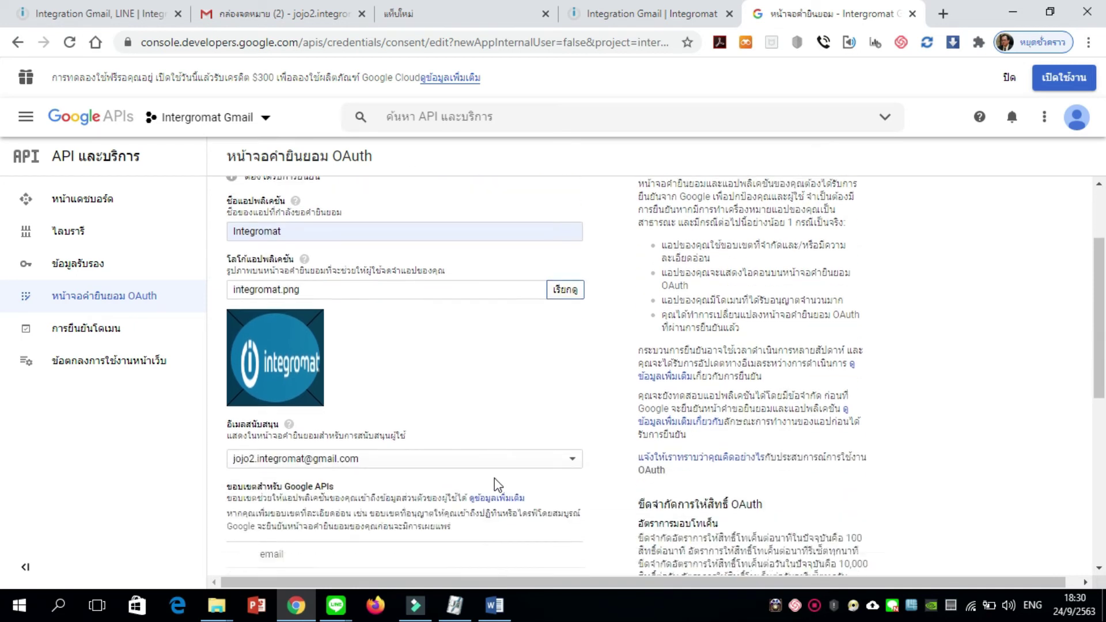
pyautogui.scroll(-1, 494, 479)
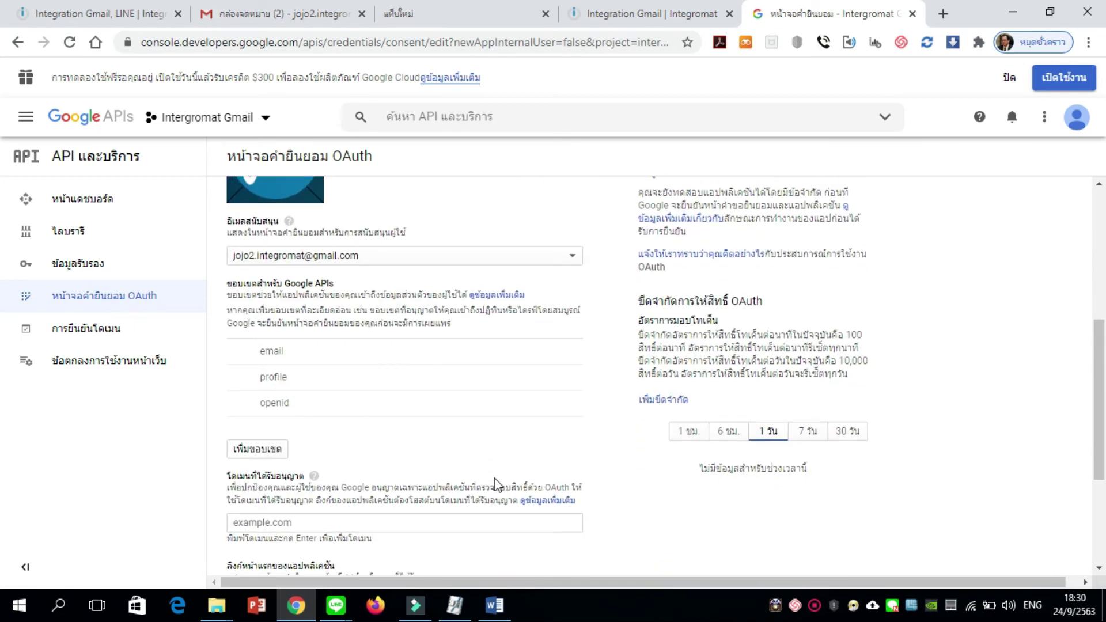
pyautogui.scroll(1, 403, 380)
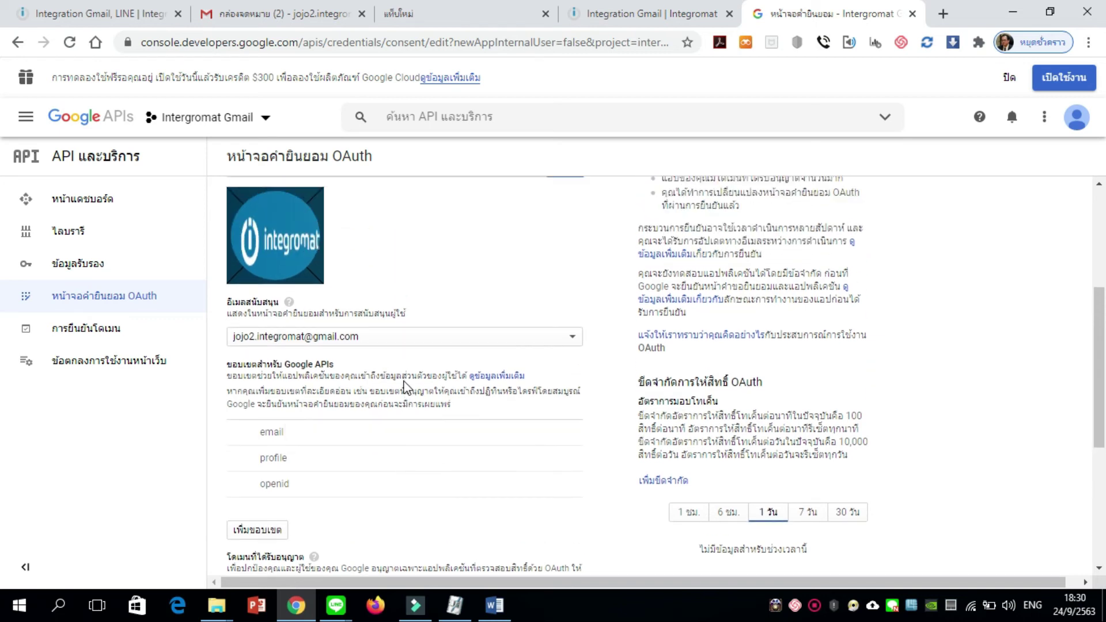
pyautogui.scroll(4, 404, 385)
pyautogui.scroll(-3, 403, 386)
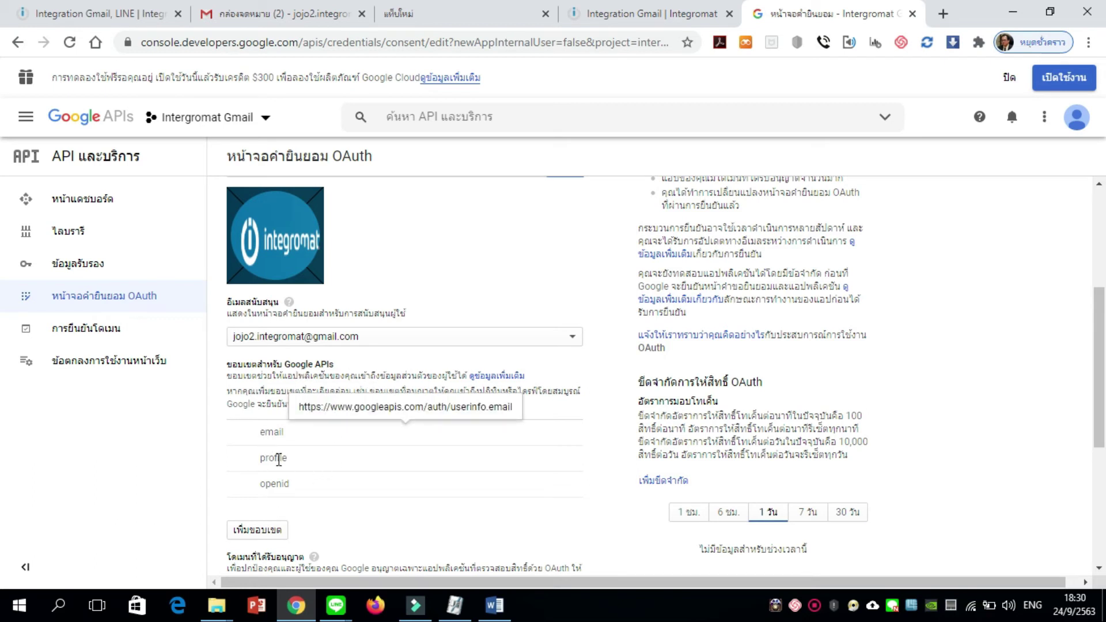
pyautogui.scroll(-3, 292, 505)
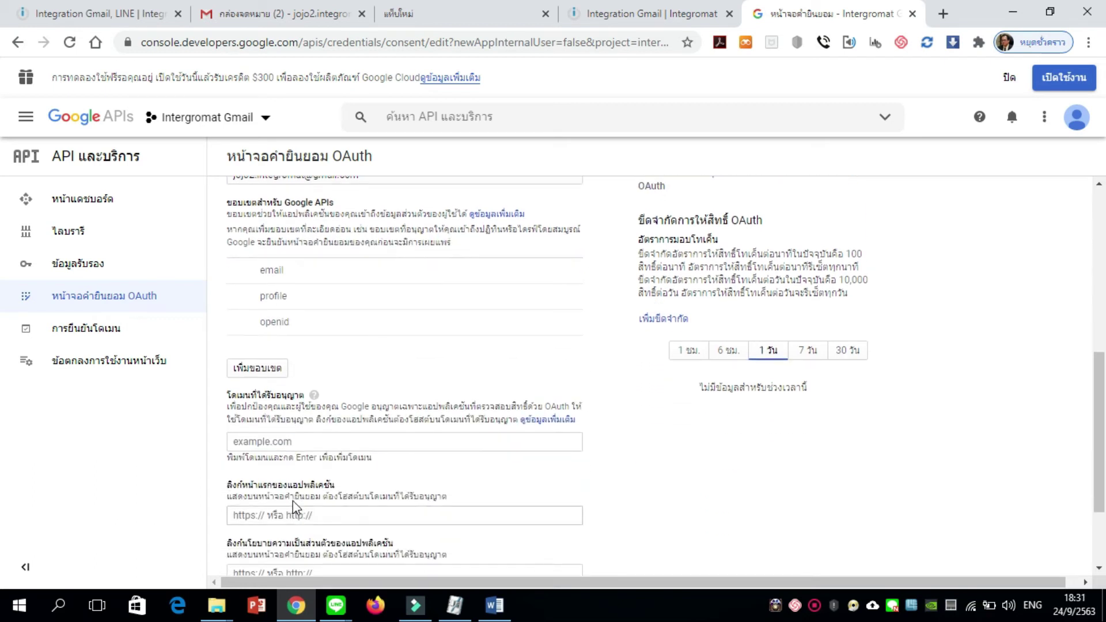
# Check the Gmail scopes gmail.readonly, insert, send, settings, mail.google.com, addons, metadata and compose
pyautogui.click(260, 370)
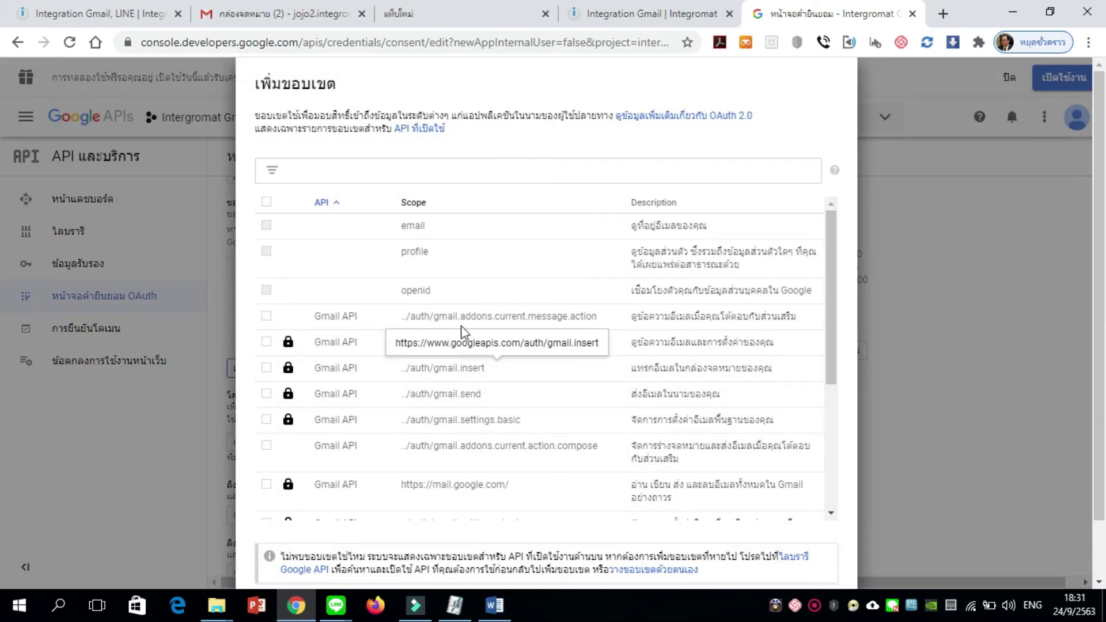
pyautogui.scroll(-1, 520, 341)
pyautogui.scroll(-1, 520, 341)
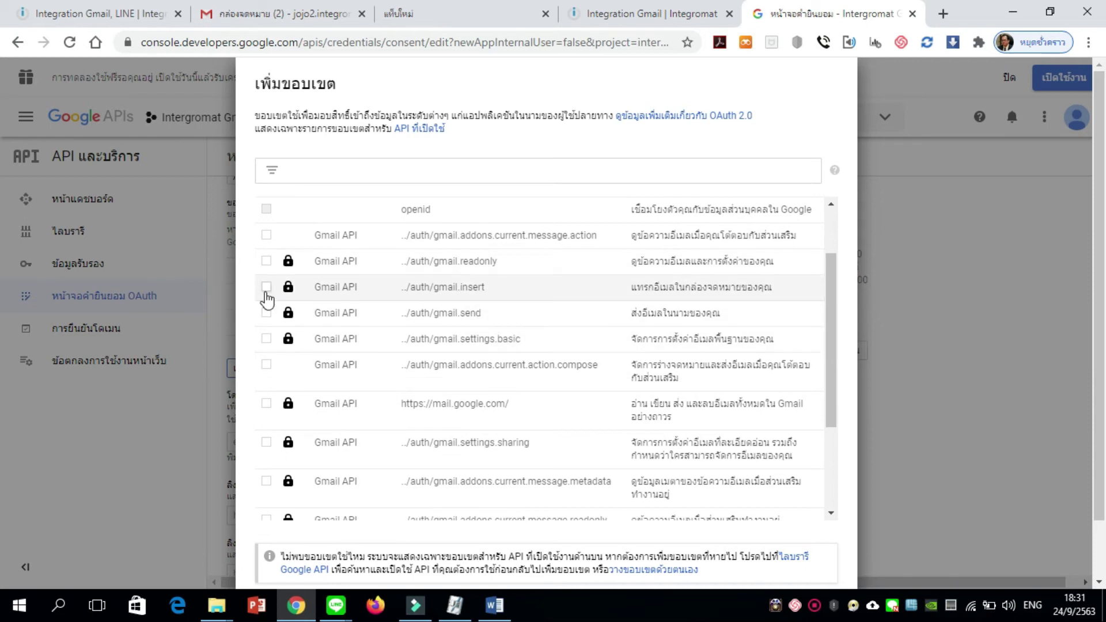
pyautogui.click(267, 262)
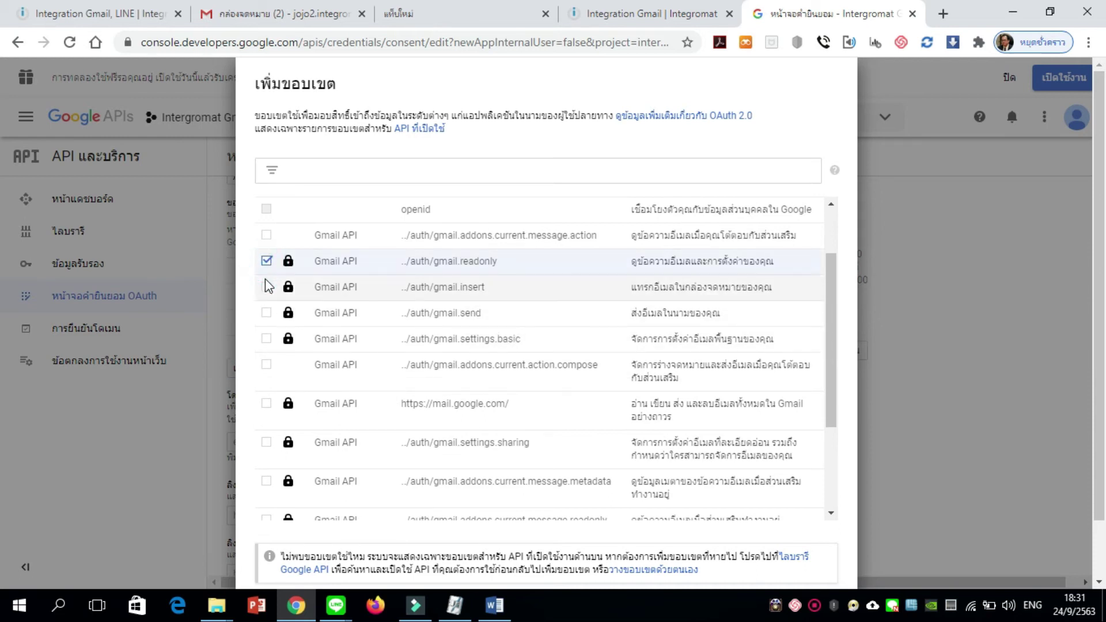
pyautogui.click(266, 287)
pyautogui.click(266, 312)
pyautogui.click(266, 339)
pyautogui.click(266, 403)
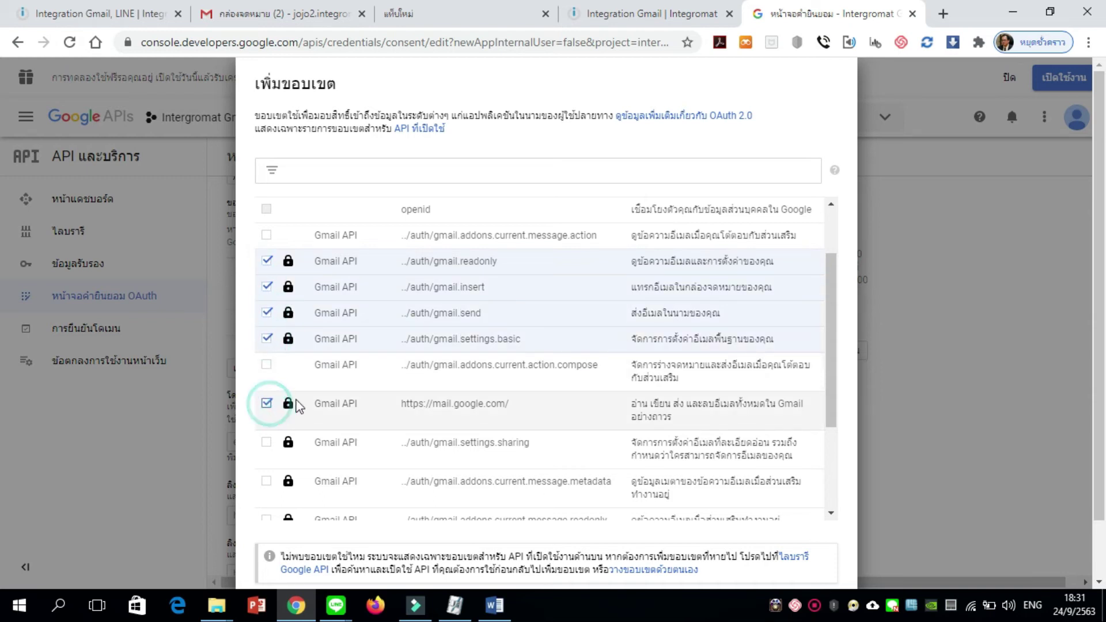
pyautogui.scroll(-2, 305, 400)
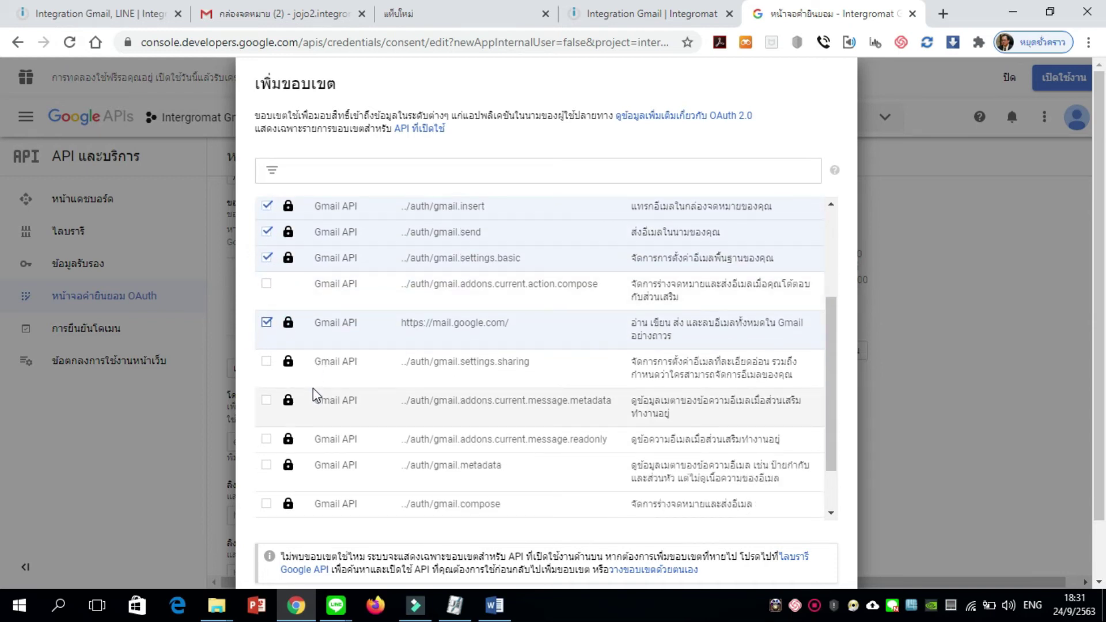
pyautogui.click(266, 361)
pyautogui.click(267, 401)
pyautogui.click(266, 439)
pyautogui.click(267, 465)
pyautogui.click(266, 504)
# Also check gmail.addons.current.action.compose and add the selected Gmail scopes
pyautogui.scroll(-1, 364, 385)
pyautogui.scroll(-2, 345, 428)
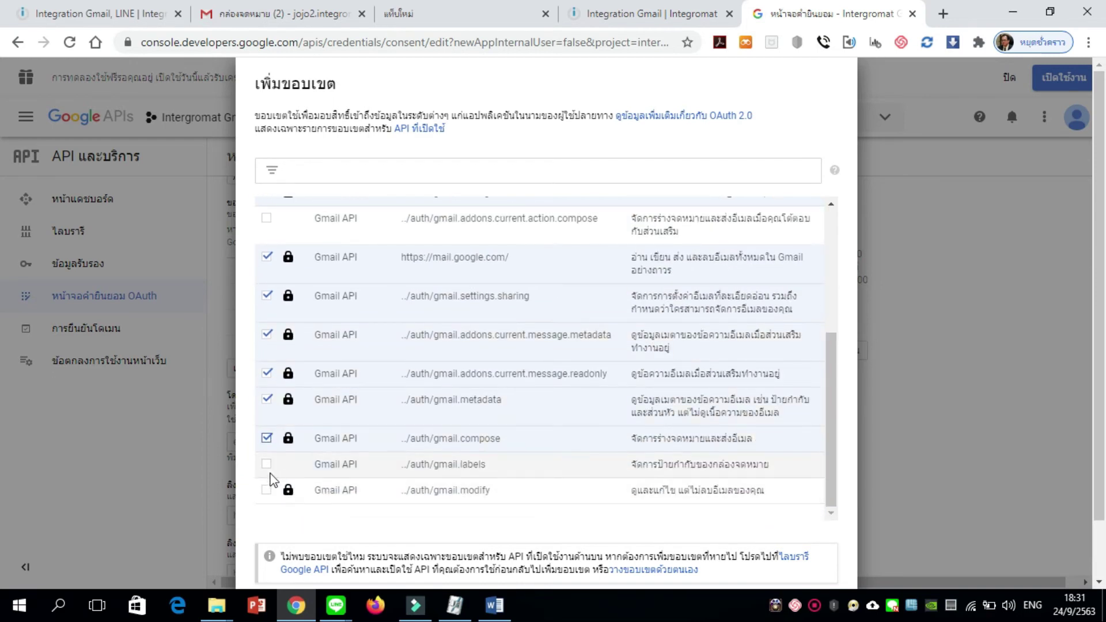
pyautogui.scroll(-2, 391, 380)
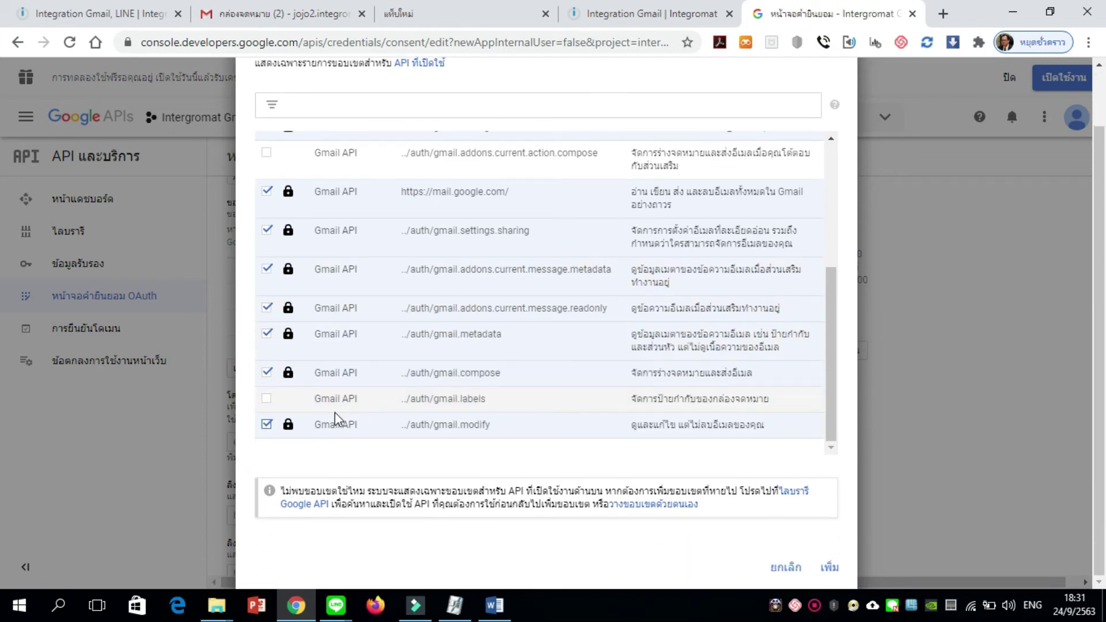
pyautogui.scroll(4, 334, 412)
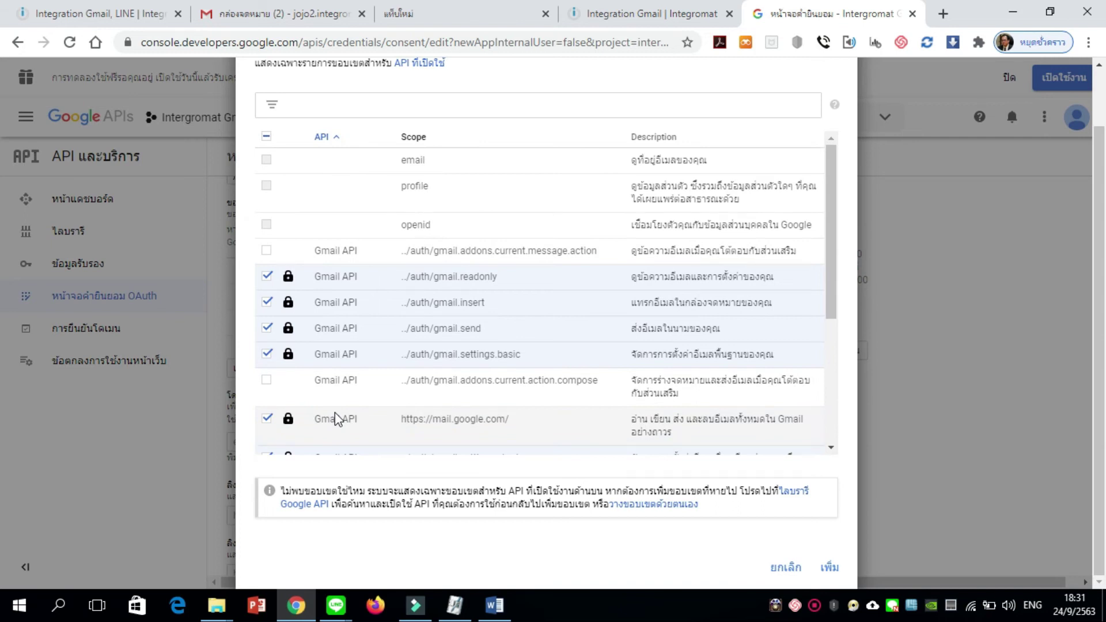
pyautogui.click(266, 379)
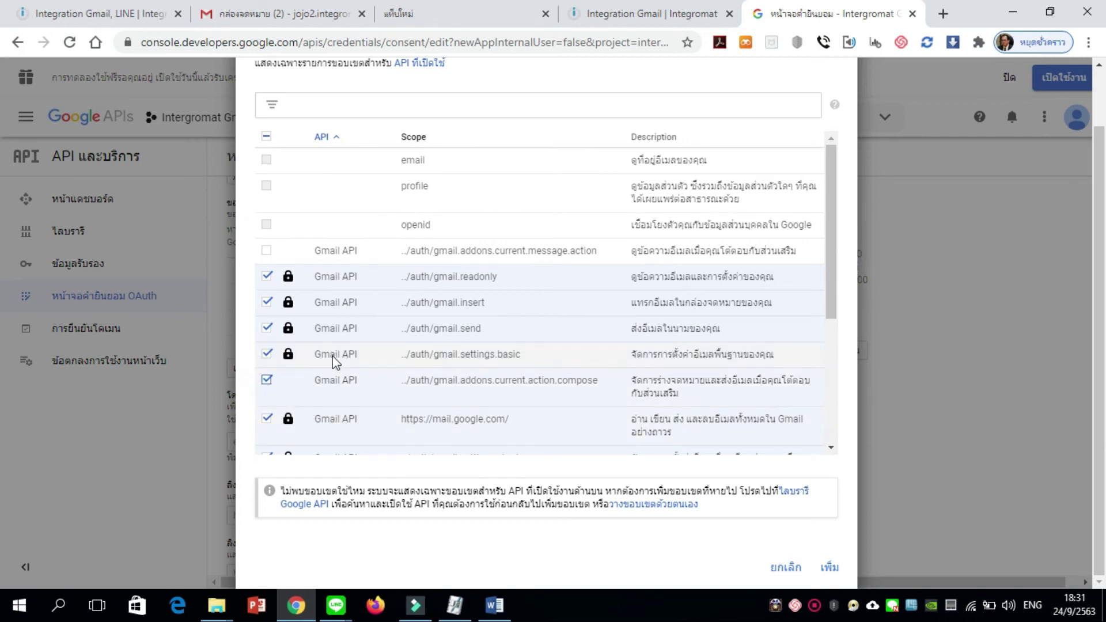
pyautogui.scroll(2, 332, 358)
pyautogui.scroll(-4, 333, 358)
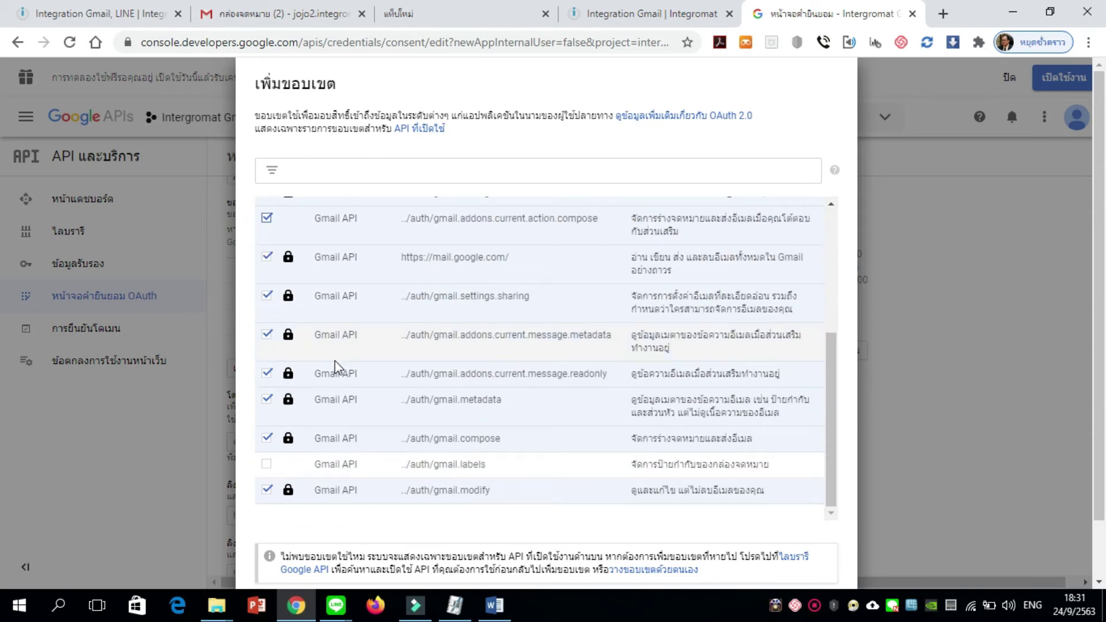
pyautogui.scroll(-1, 582, 452)
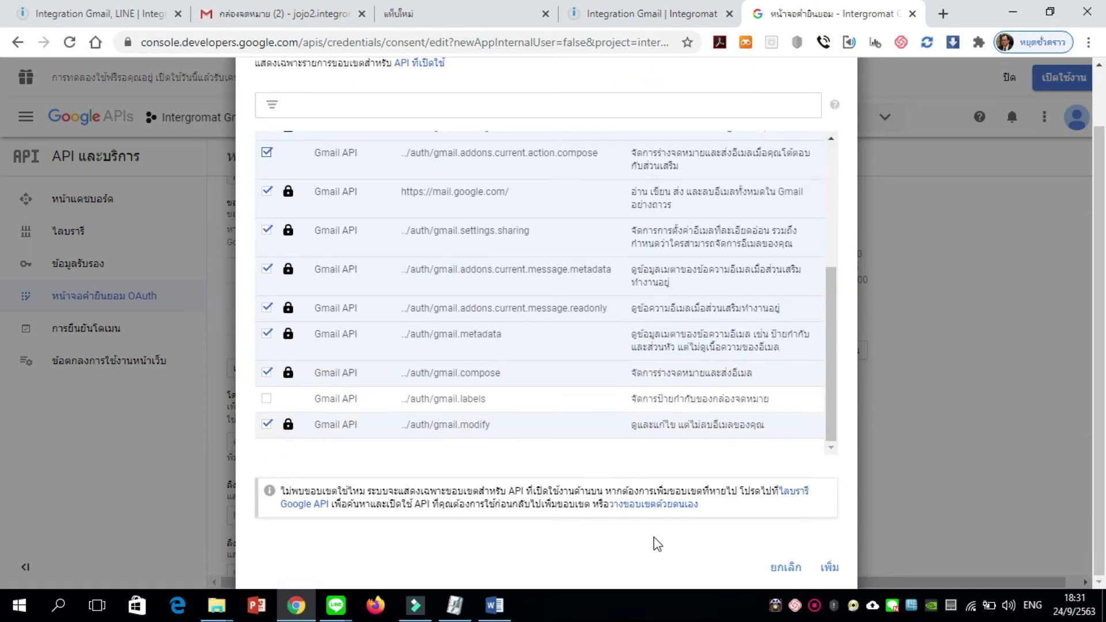
pyautogui.click(830, 570)
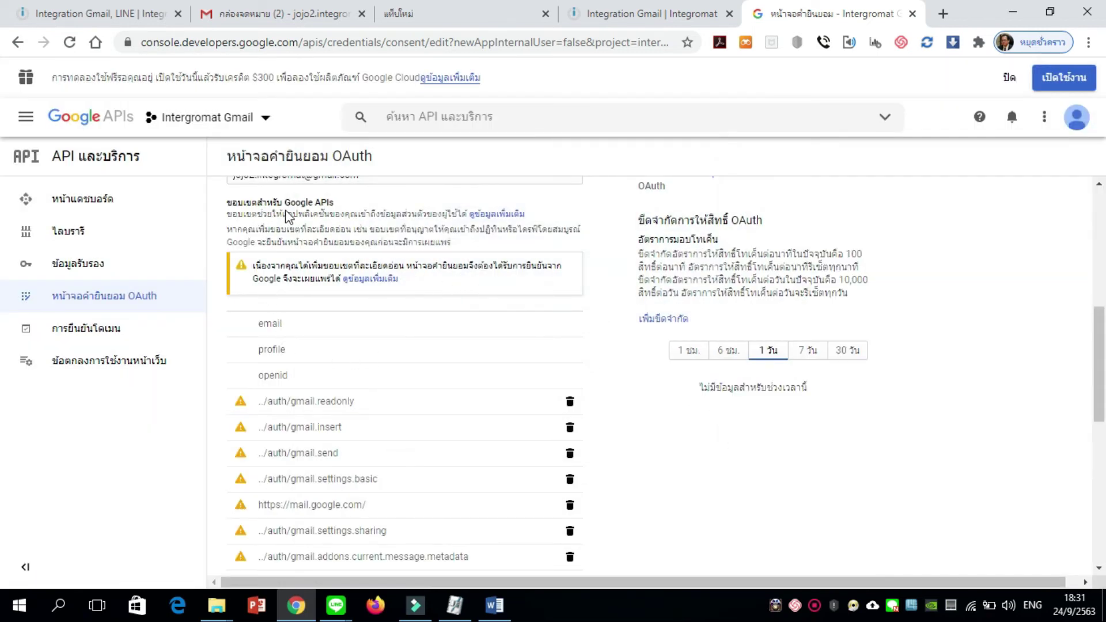
# Save the OAuth consent screen settings
pyautogui.scroll(-4, 319, 397)
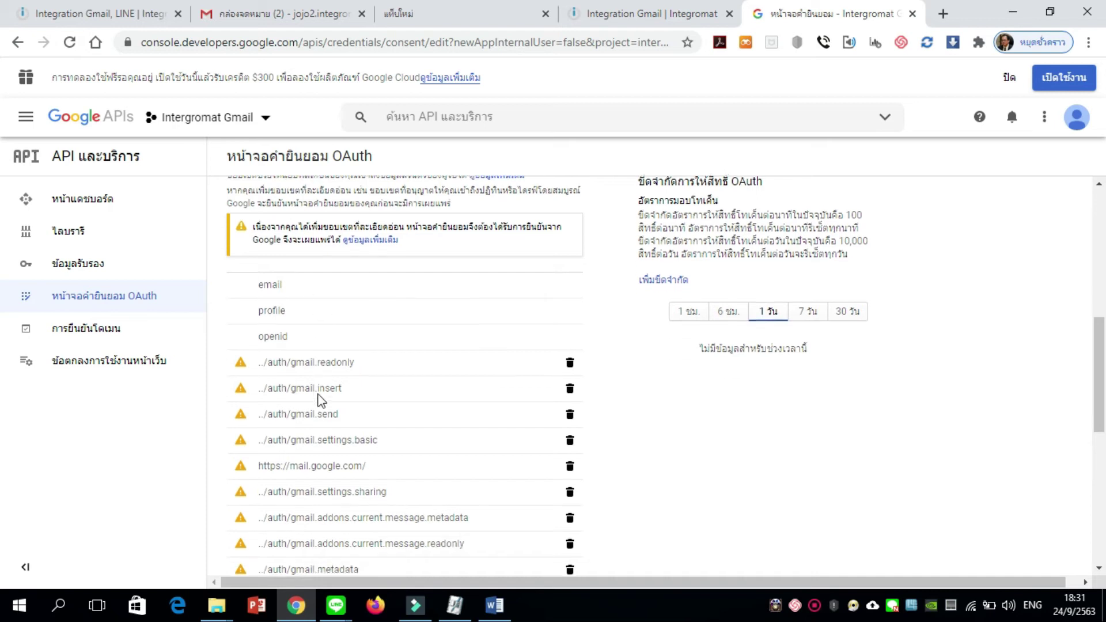
pyautogui.scroll(-3, 293, 370)
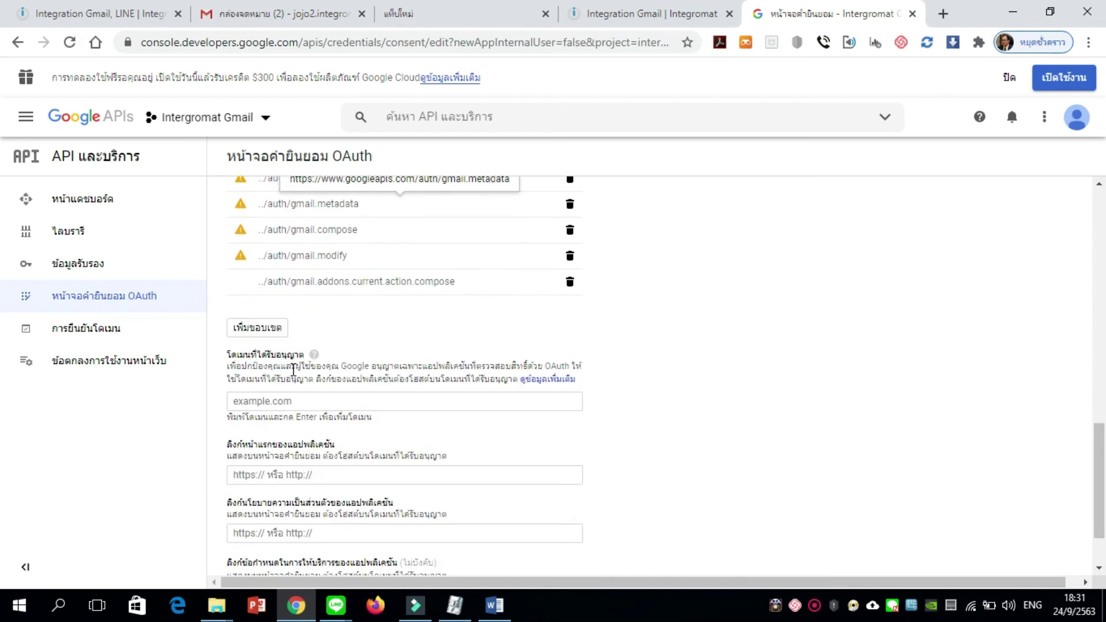
pyautogui.scroll(-1, 294, 369)
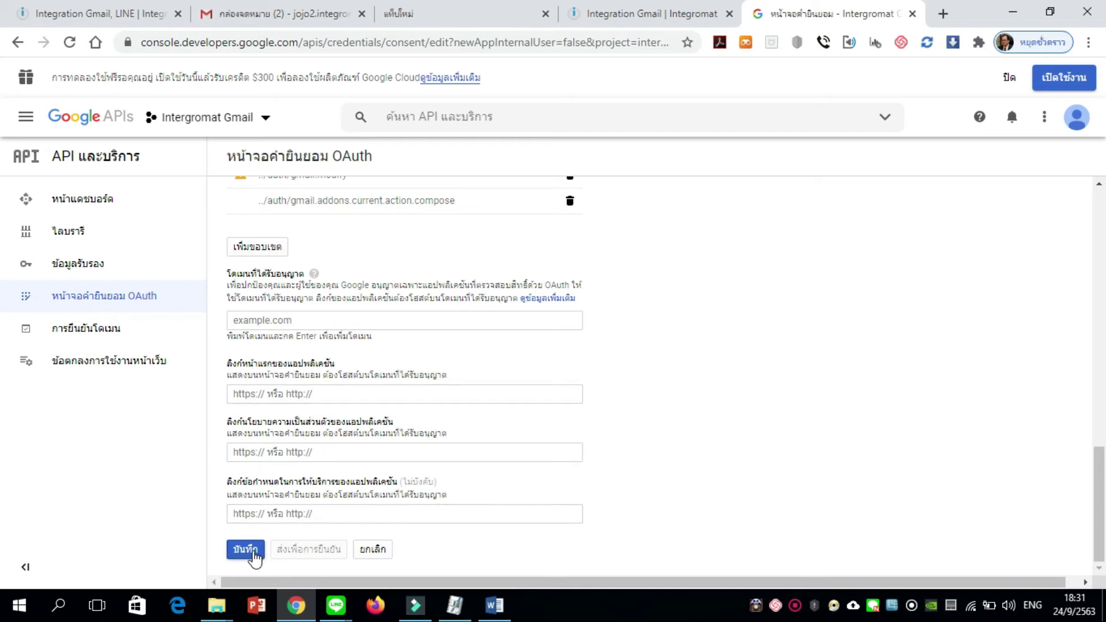
pyautogui.click(245, 550)
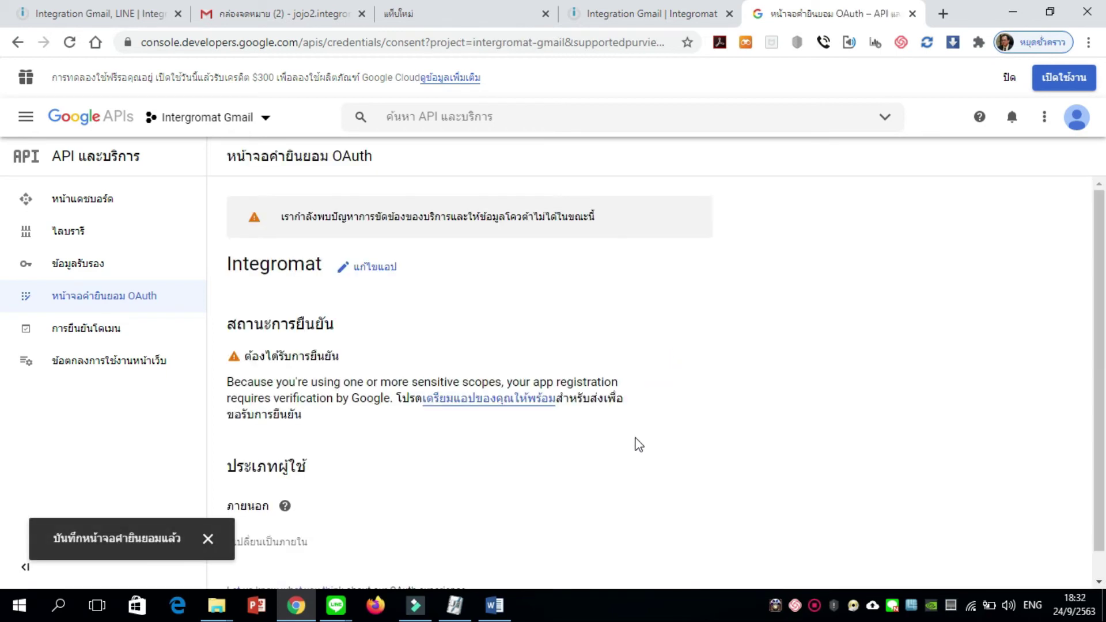
# Review the saved app's consent screen, then go to the Credentials page
pyautogui.scroll(-1, 637, 442)
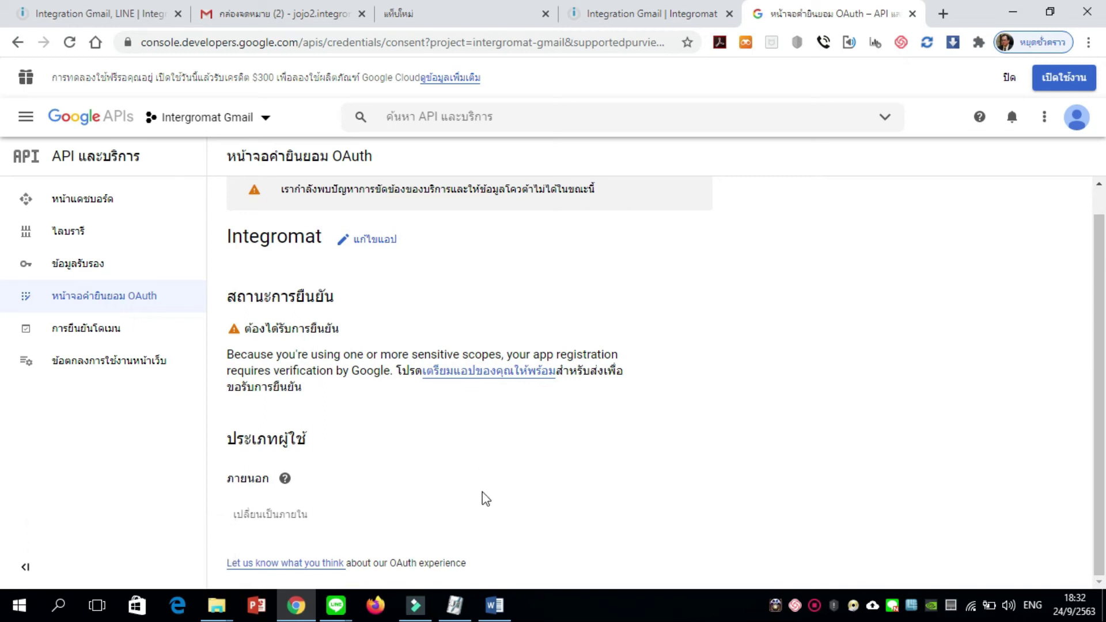
pyautogui.scroll(1, 452, 477)
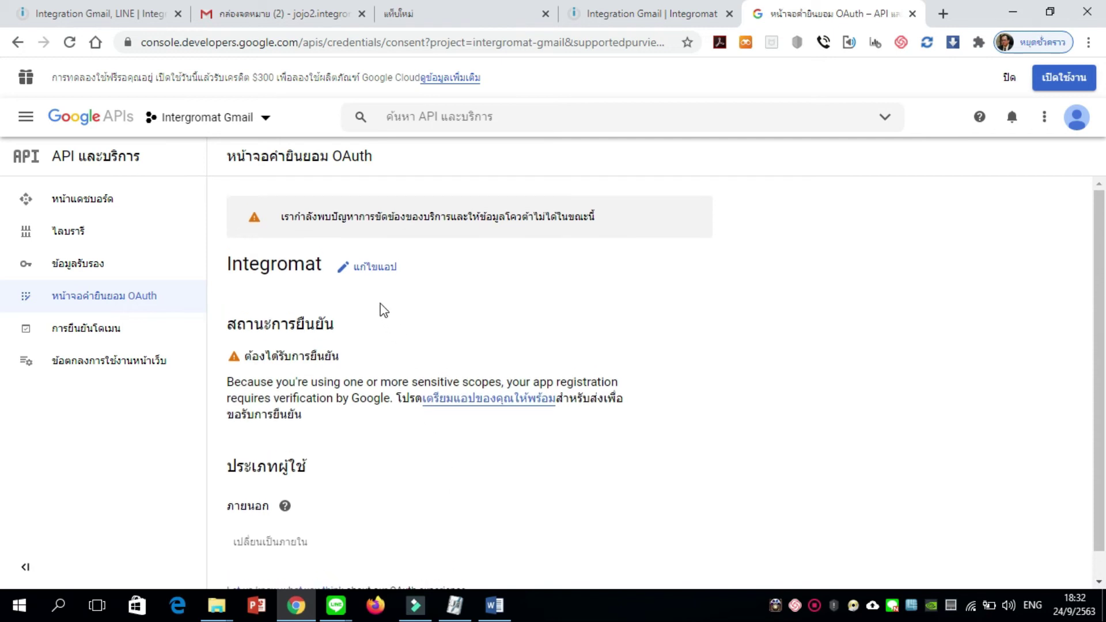
pyautogui.click(384, 268)
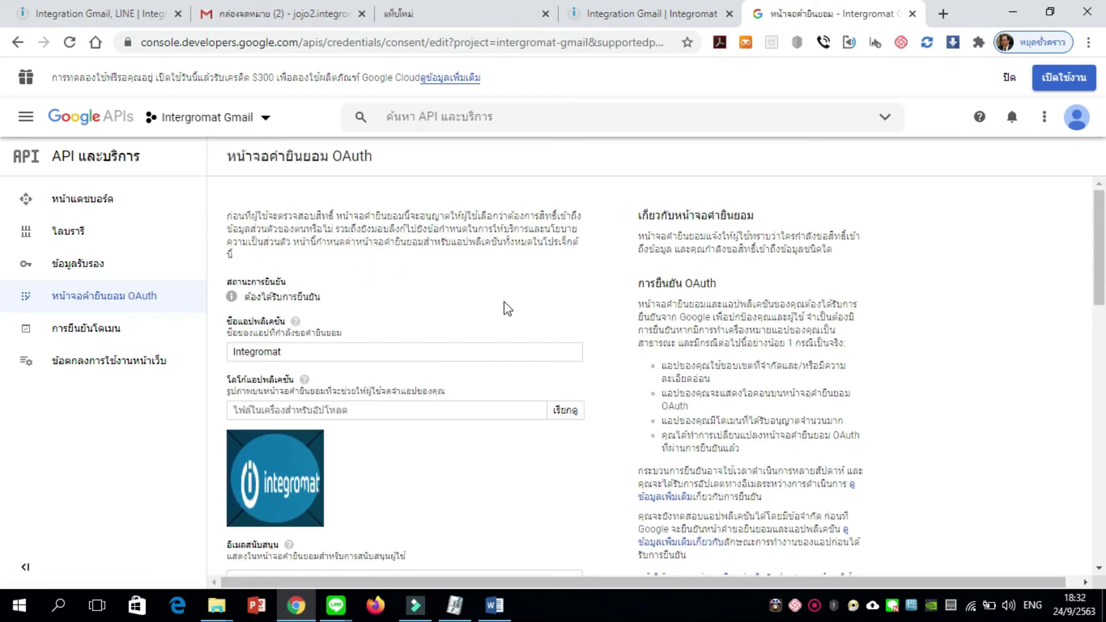
pyautogui.scroll(-6, 507, 309)
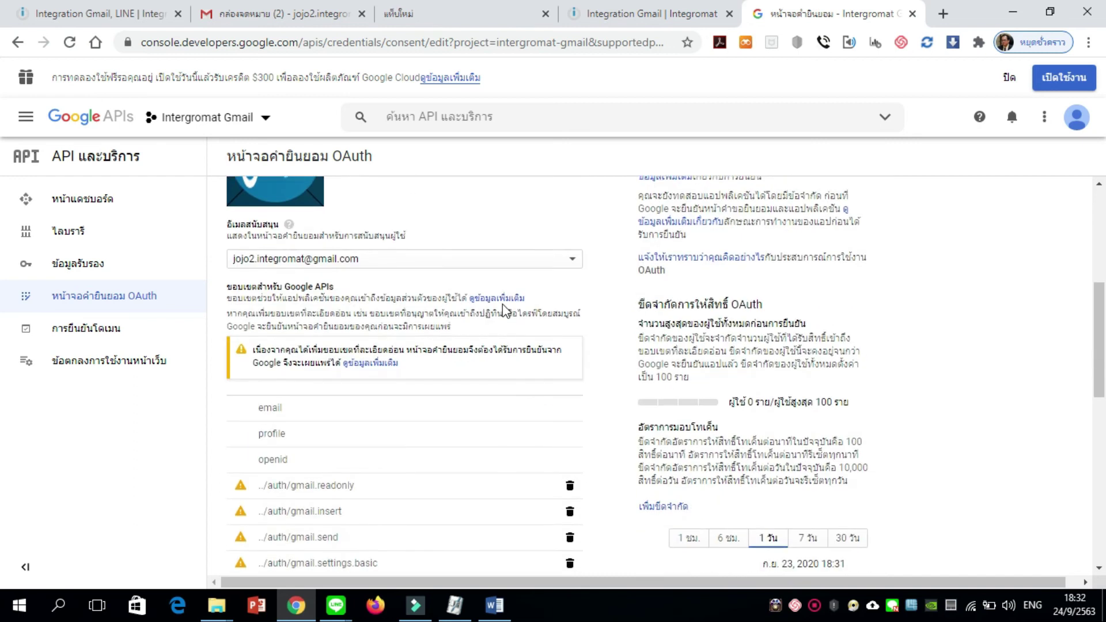
pyautogui.scroll(-8, 503, 309)
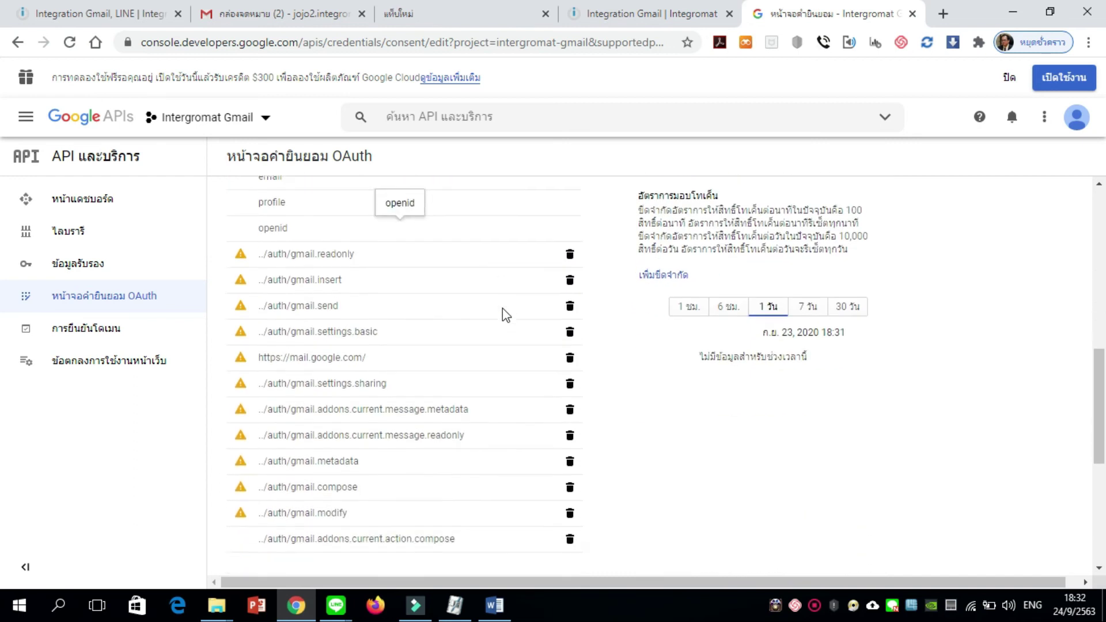
pyautogui.scroll(-2, 505, 314)
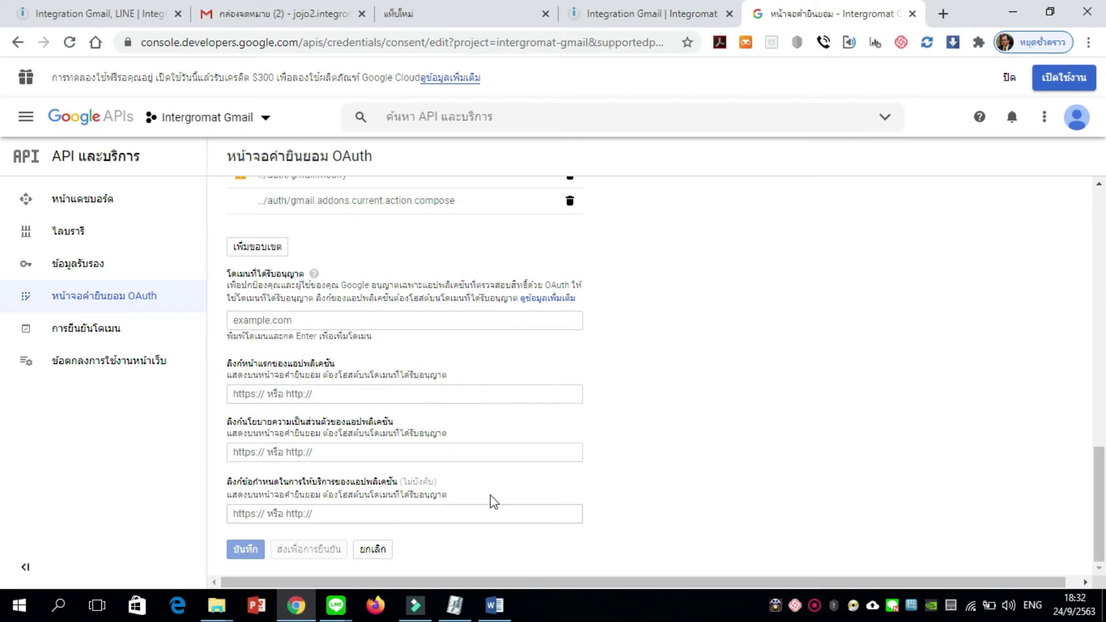
pyautogui.scroll(10, 492, 496)
pyautogui.scroll(4, 489, 481)
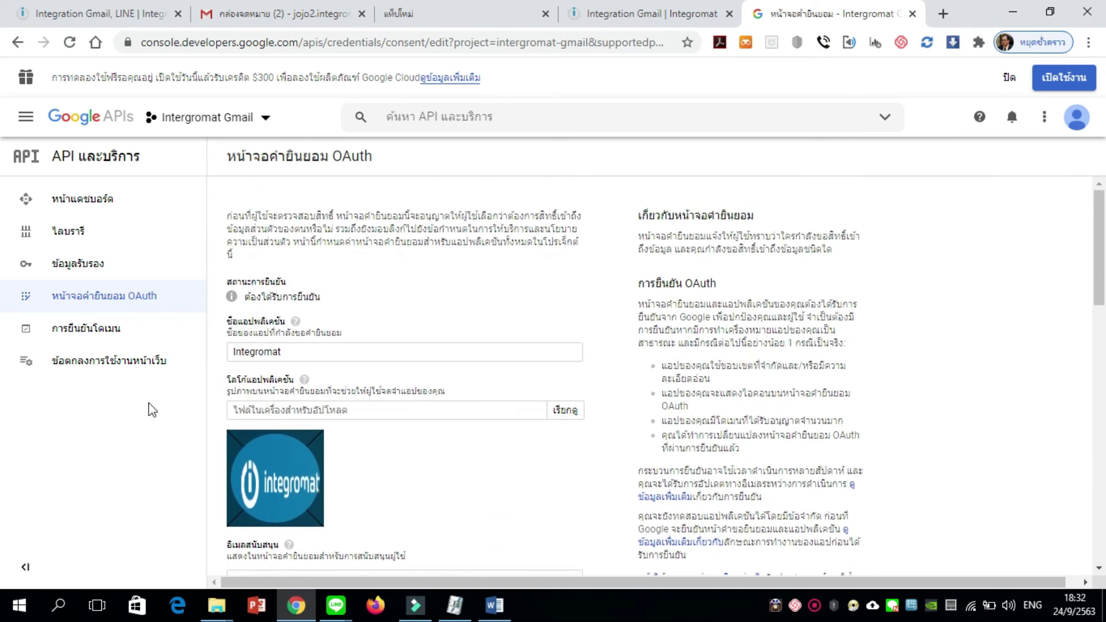
pyautogui.click(90, 266)
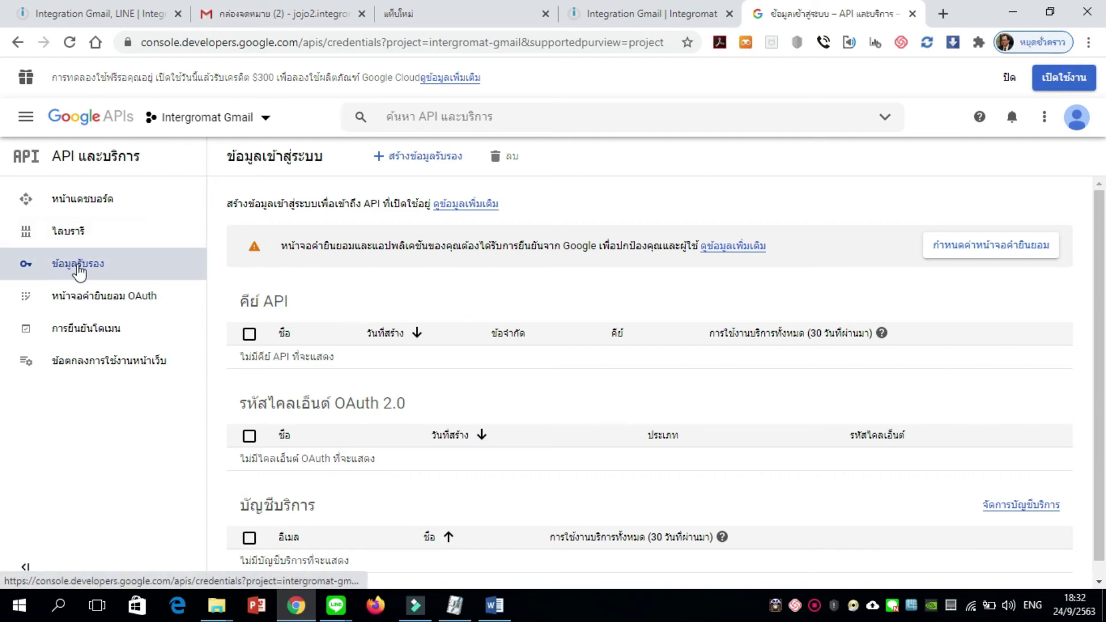
# Start a new OAuth client ID of type Web application
pyautogui.click(436, 167)
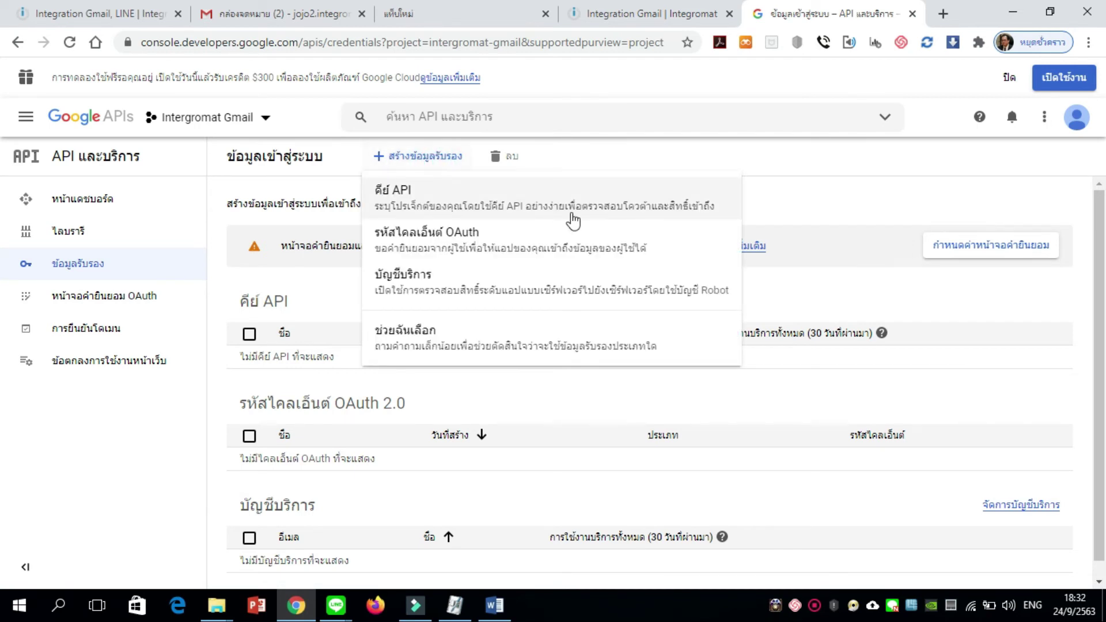
pyautogui.click(426, 252)
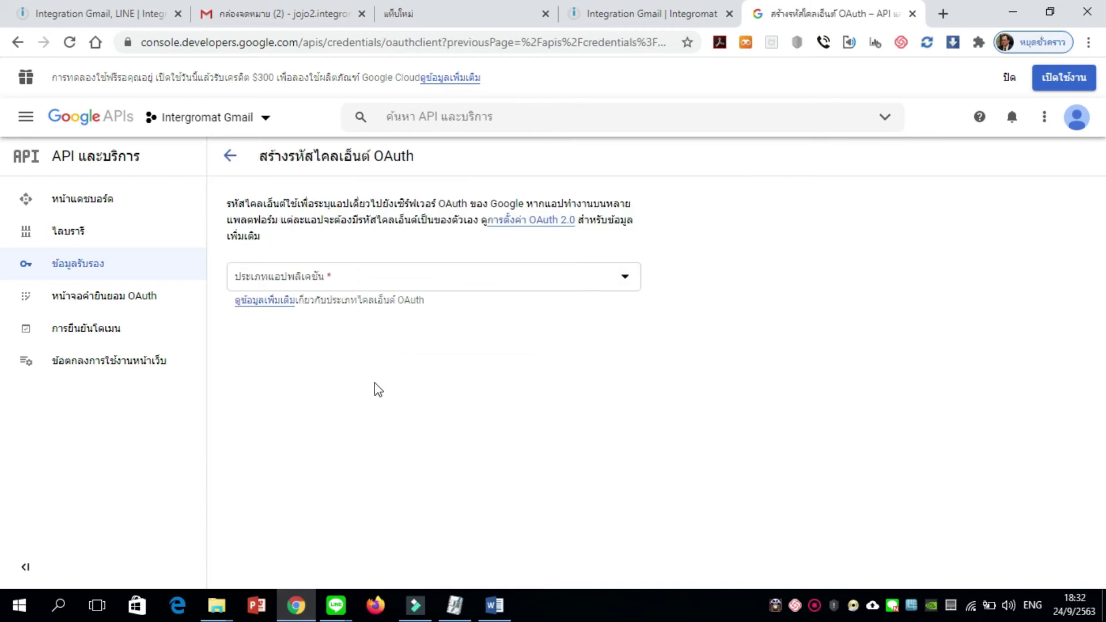
pyautogui.click(340, 285)
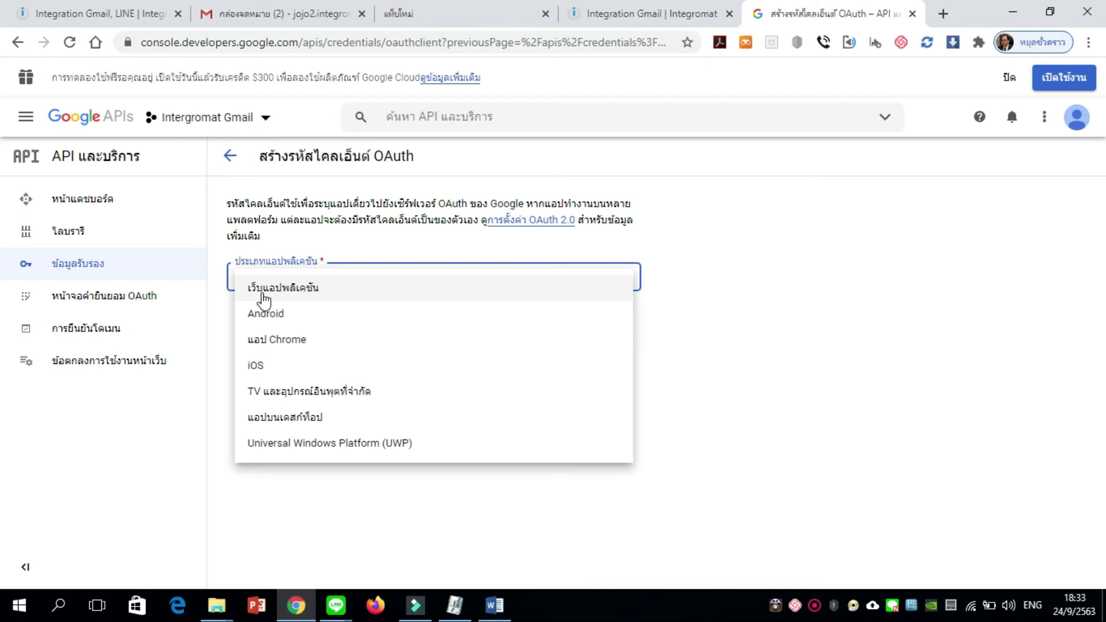
pyautogui.click(264, 288)
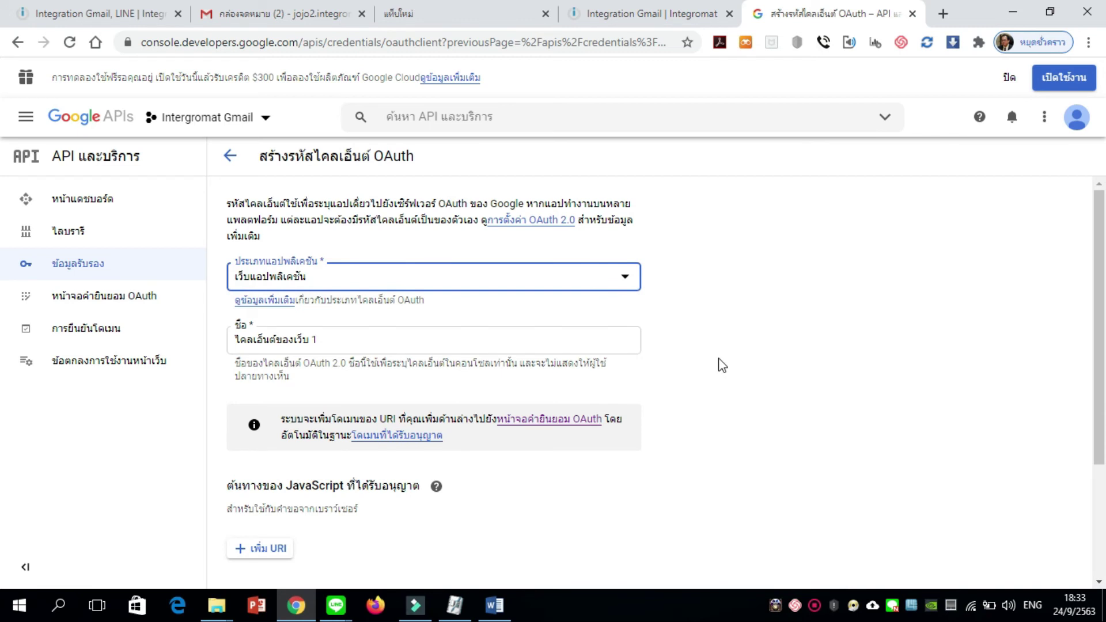
# Name the client integromatGmail and dismiss the JavaScript origins help note
pyautogui.moveTo(357, 340); pyautogui.dragTo(223, 346)
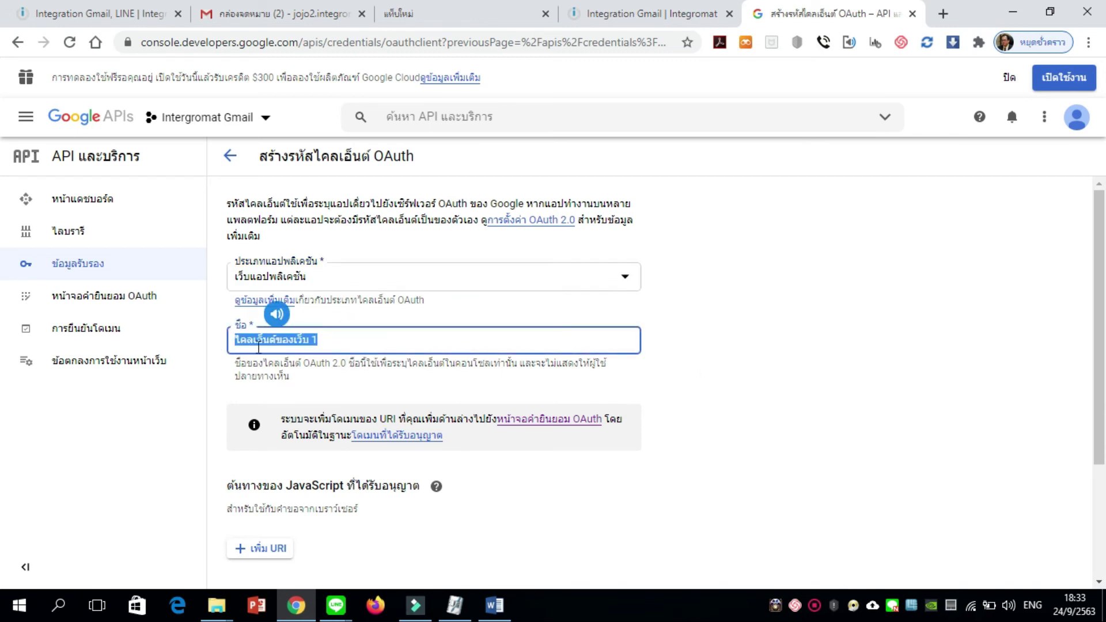
pyautogui.write('inte')
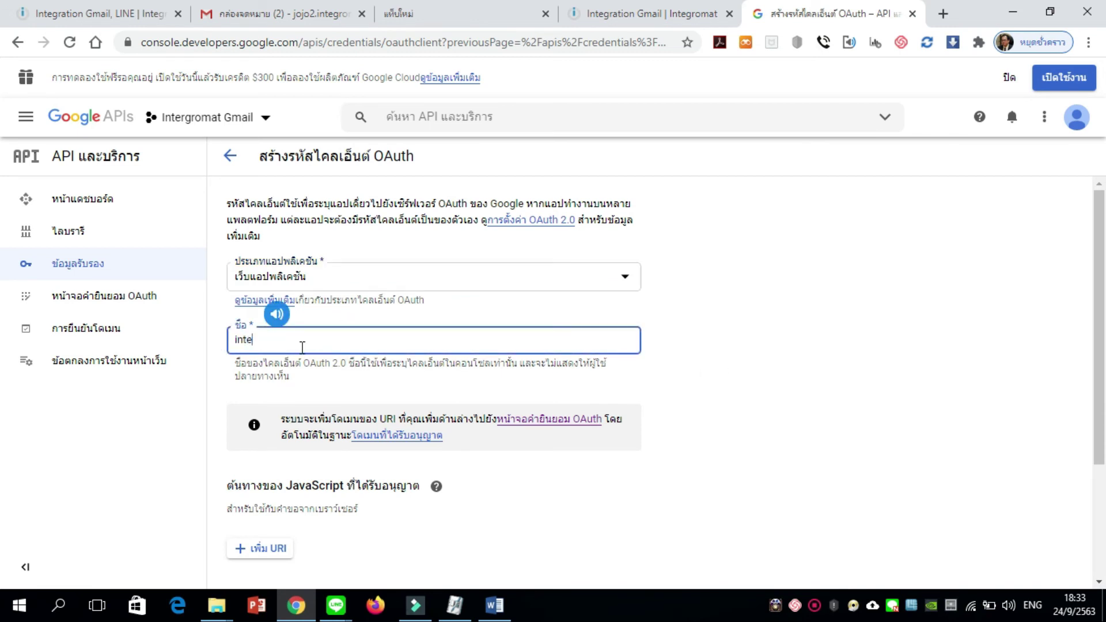
pyautogui.write('gromatGmail')
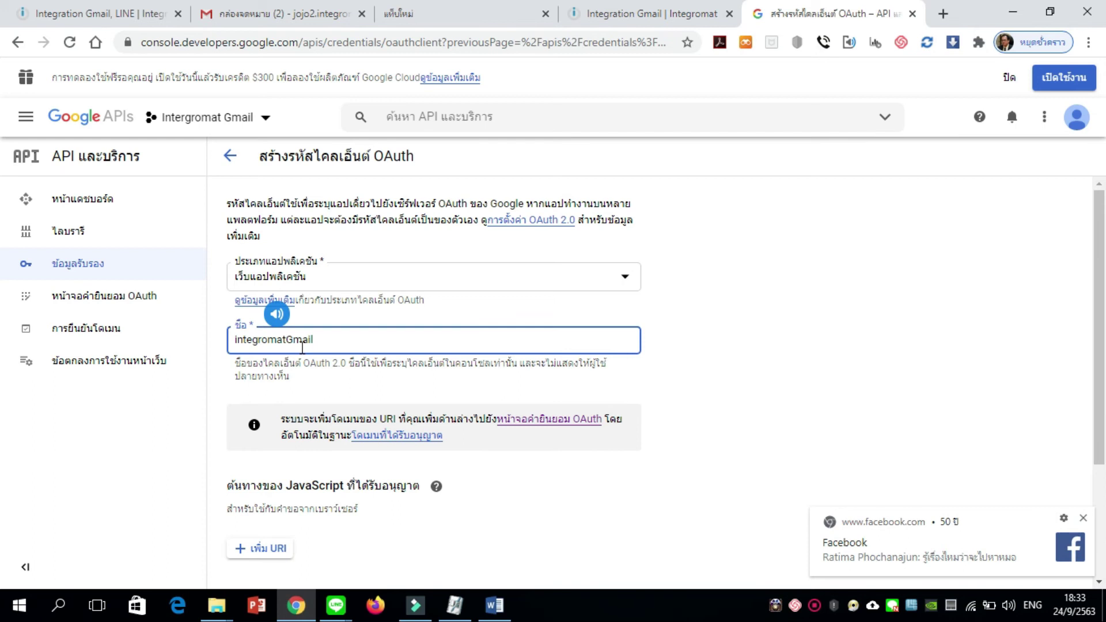
pyautogui.click(452, 316)
pyautogui.scroll(-1, 482, 333)
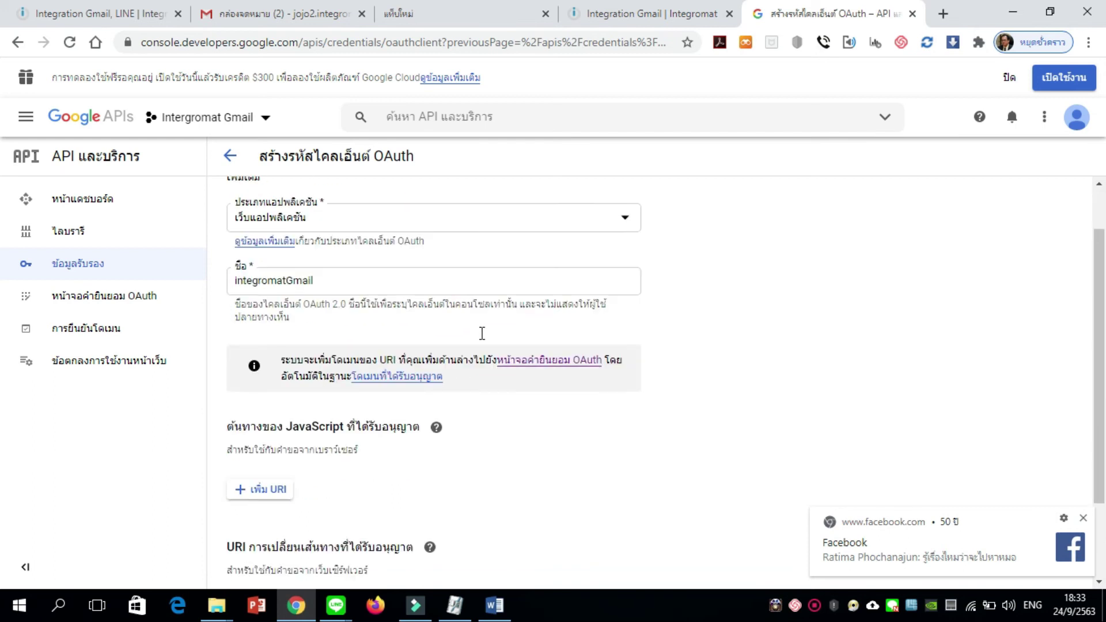
pyautogui.scroll(-2, 553, 443)
pyautogui.scroll(3, 550, 464)
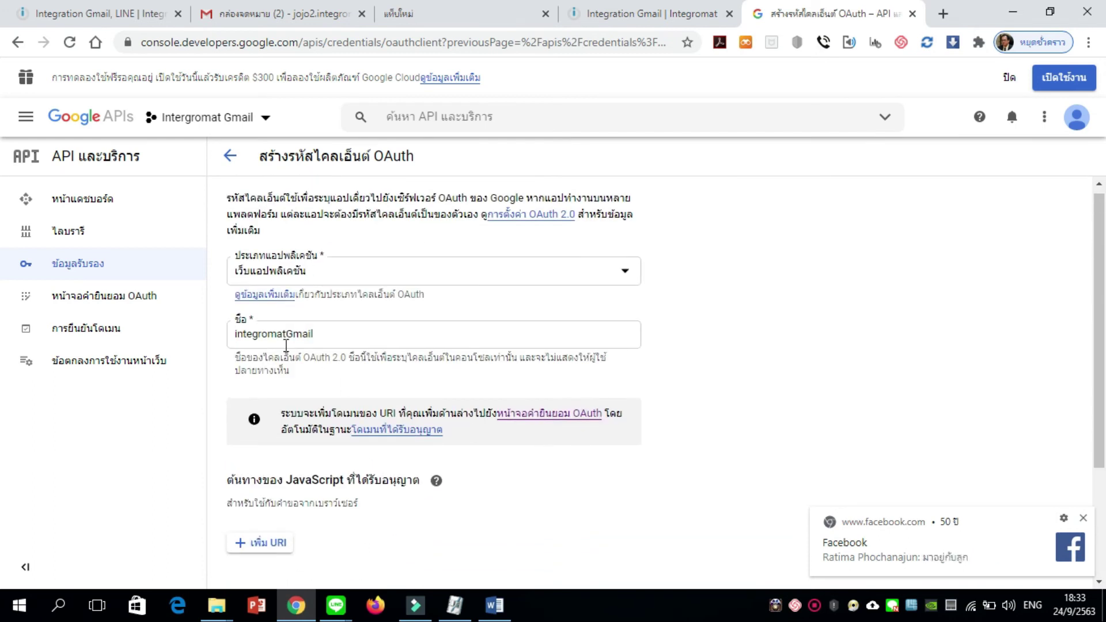
pyautogui.scroll(-3, 438, 374)
pyautogui.click(593, 392)
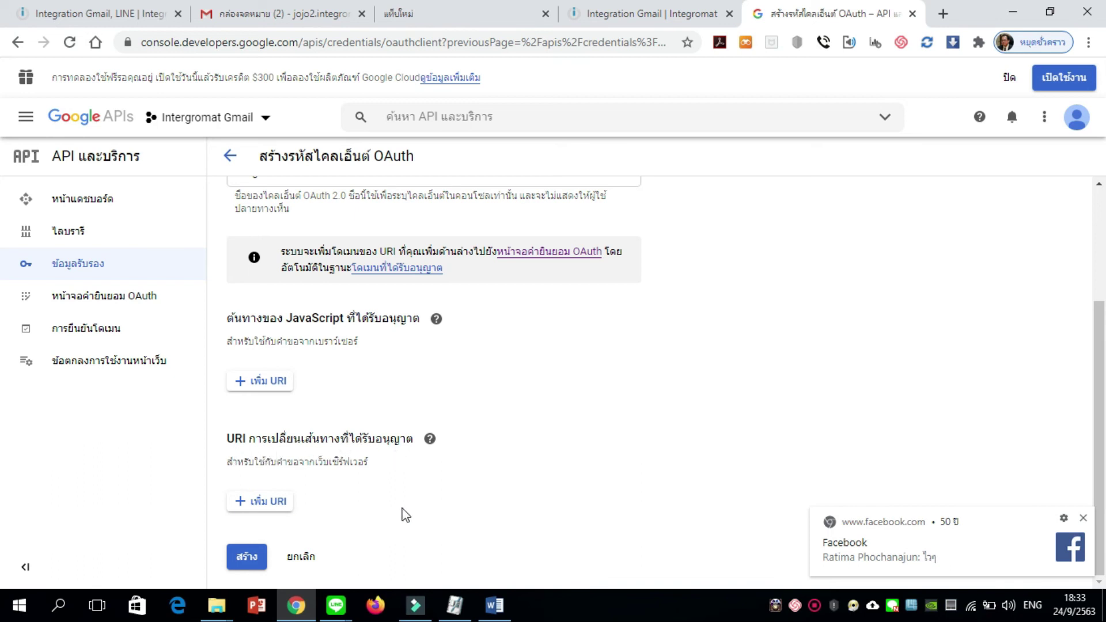
pyautogui.click(496, 604)
pyautogui.moveTo(603, 337); pyautogui.dragTo(254, 346)
pyautogui.hotkey('ctrl', 'c')
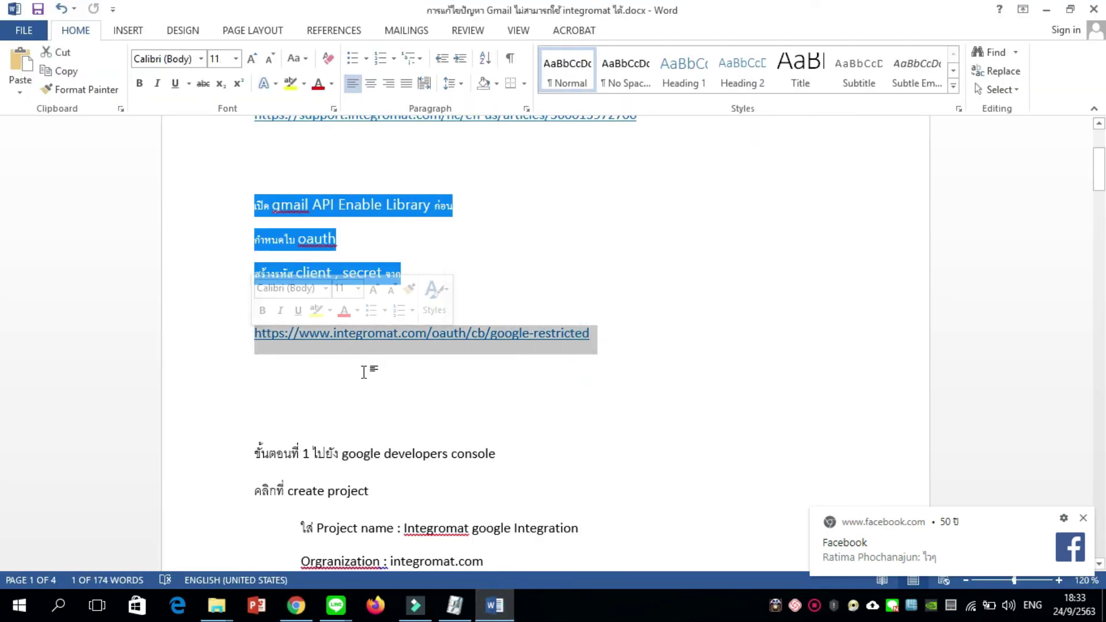
pyautogui.click(411, 386)
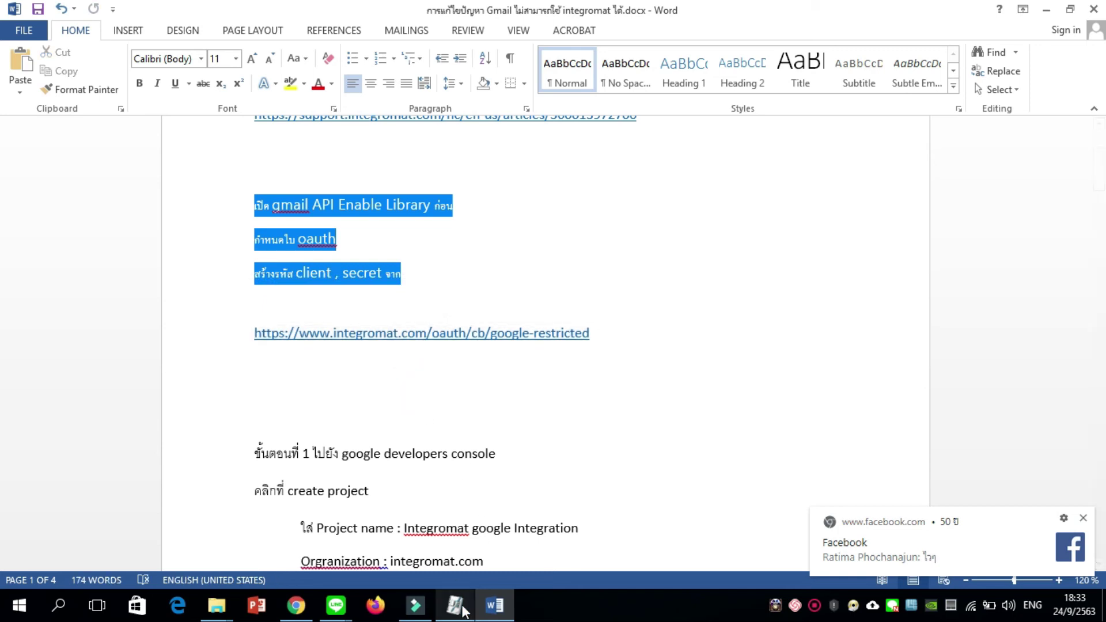
pyautogui.click(494, 604)
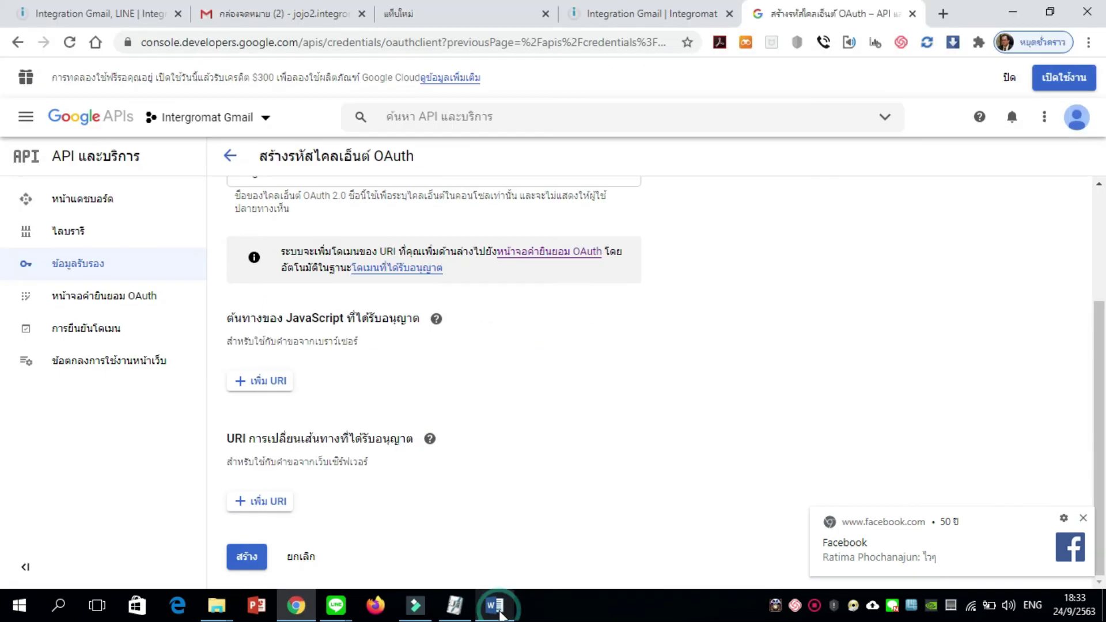
pyautogui.click(276, 503)
pyautogui.click(368, 458)
pyautogui.hotkey('ctrl', 'v')
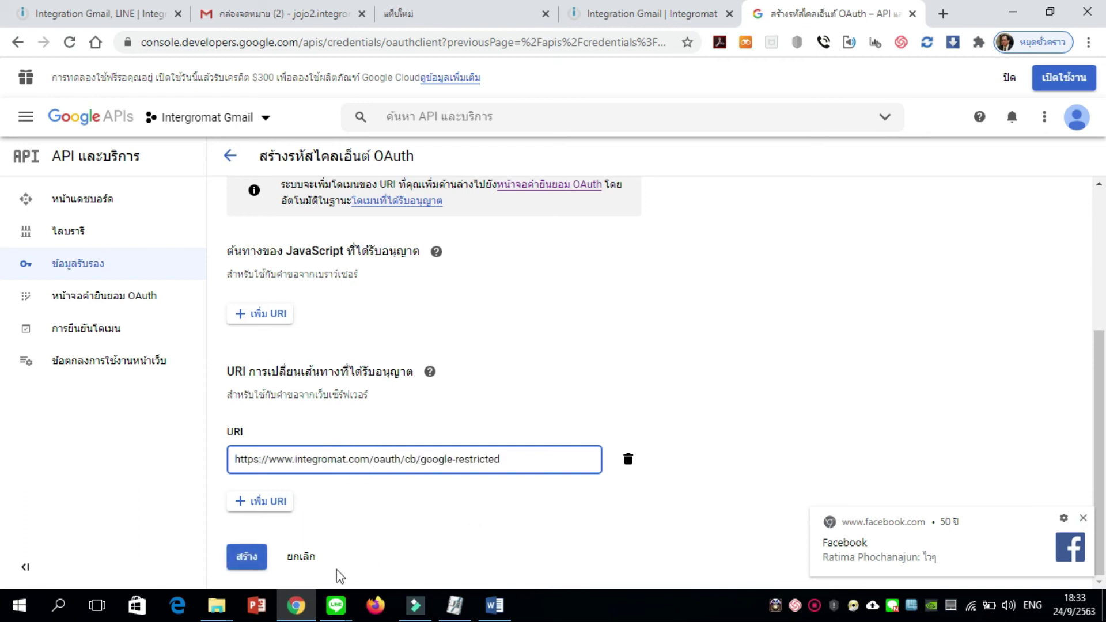
pyautogui.click(249, 563)
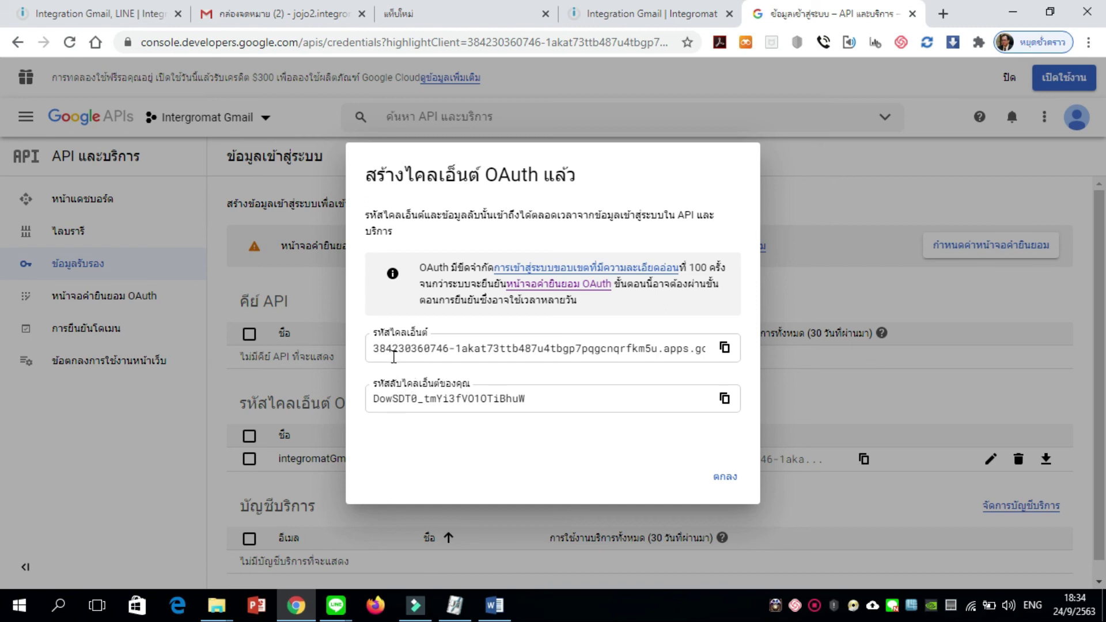
# Copy the new client ID into the Gmail connection's advanced Client ID field
pyautogui.click(724, 348)
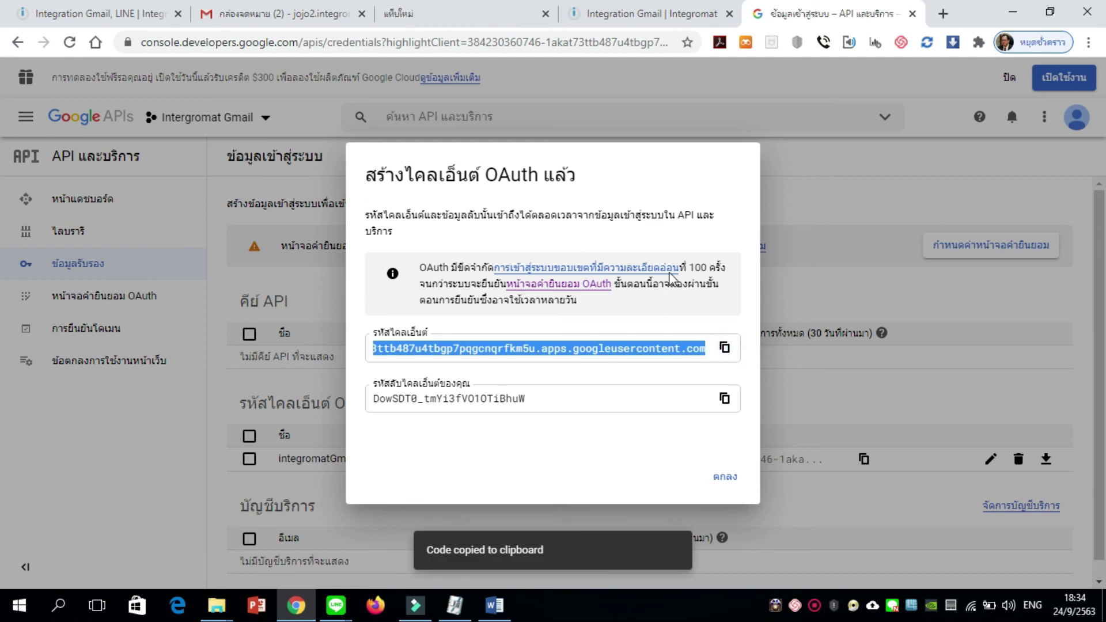
pyautogui.click(606, 16)
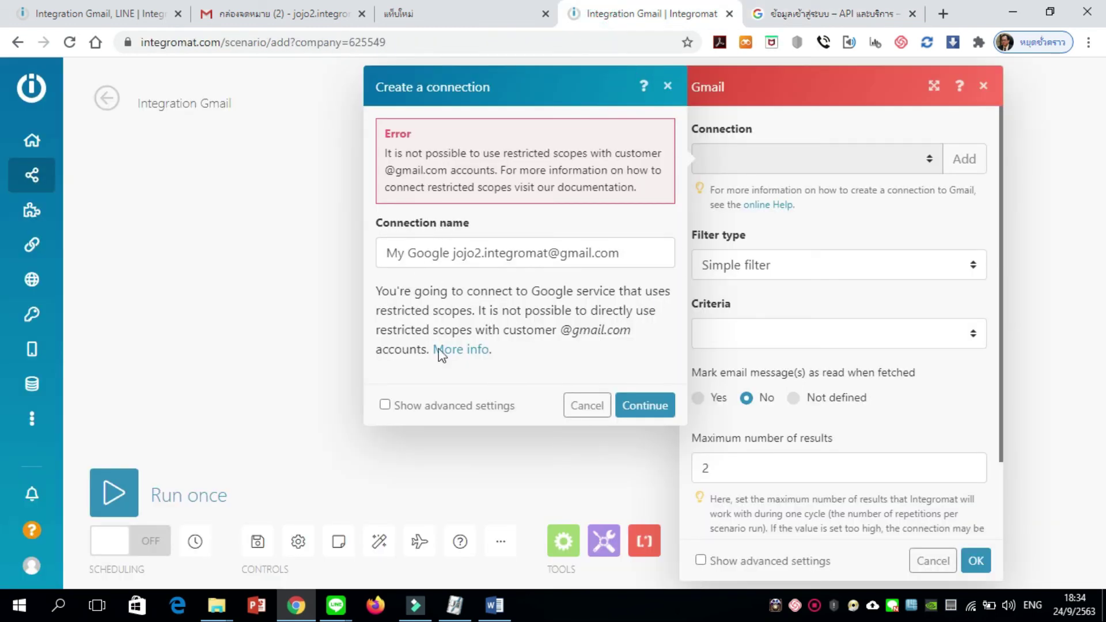
pyautogui.click(410, 410)
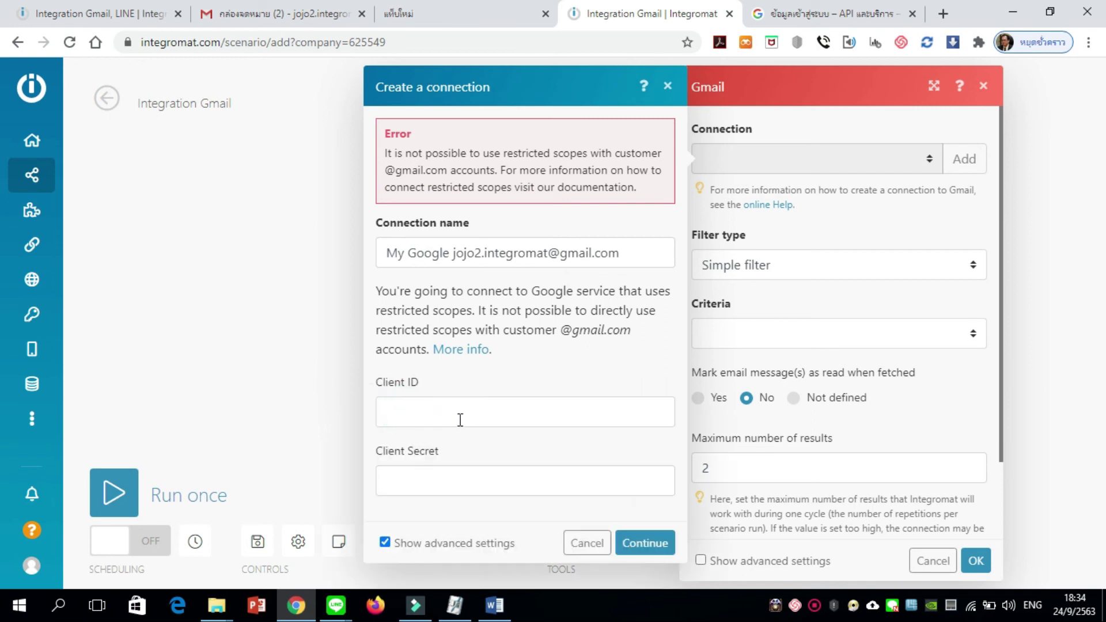
pyautogui.click(471, 419)
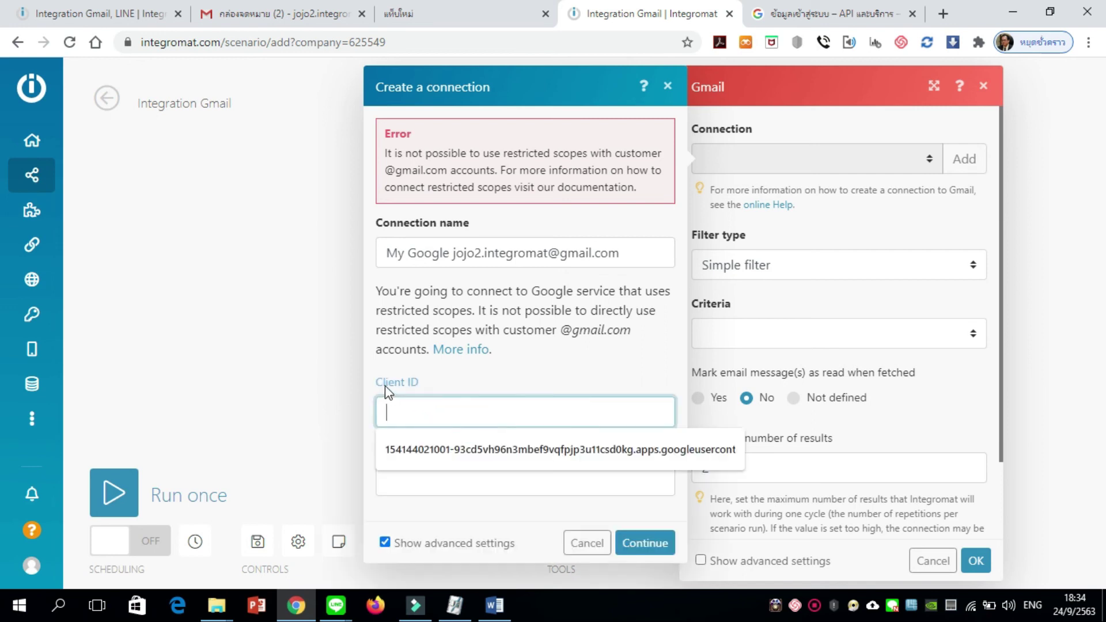
pyautogui.rightClick(393, 404)
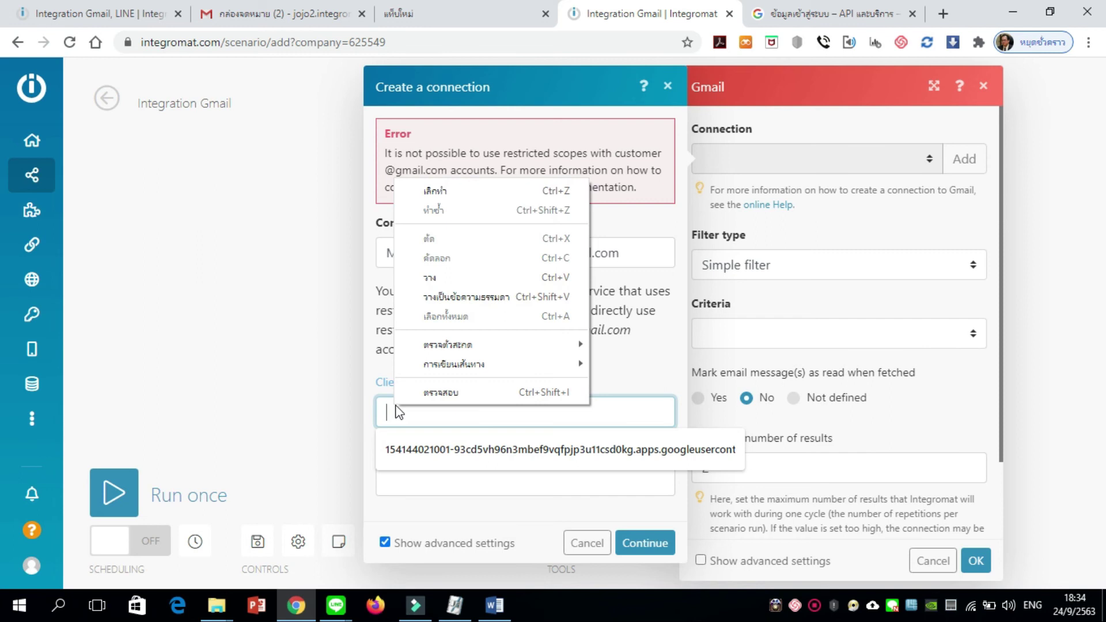
pyautogui.click(474, 277)
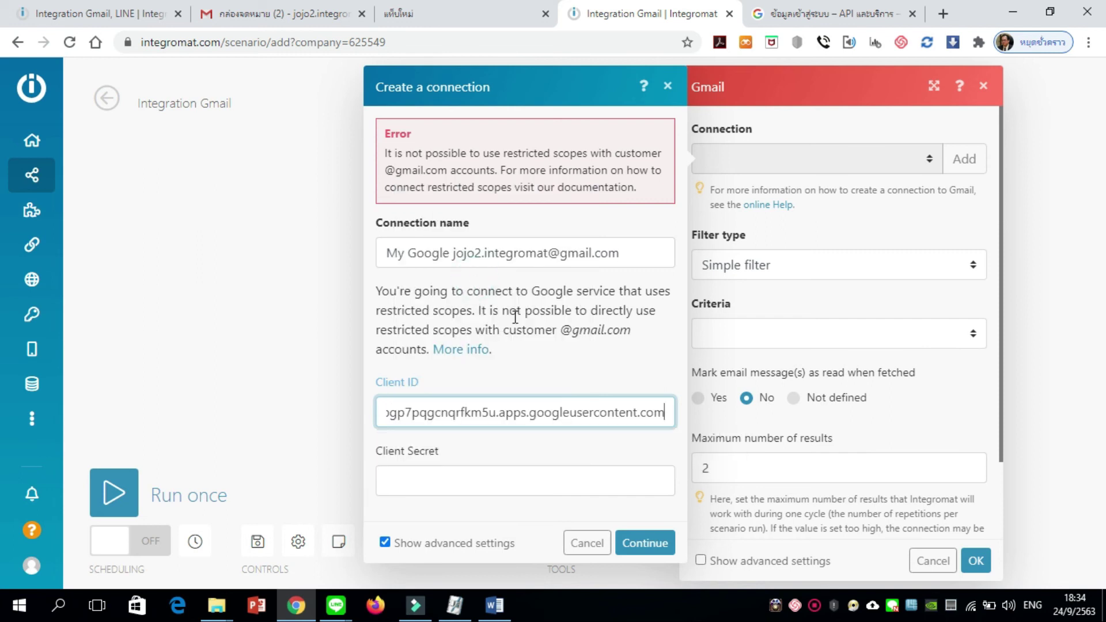
# Copy the client secret into the Client Secret field and continue to Google sign-in
pyautogui.click(796, 15)
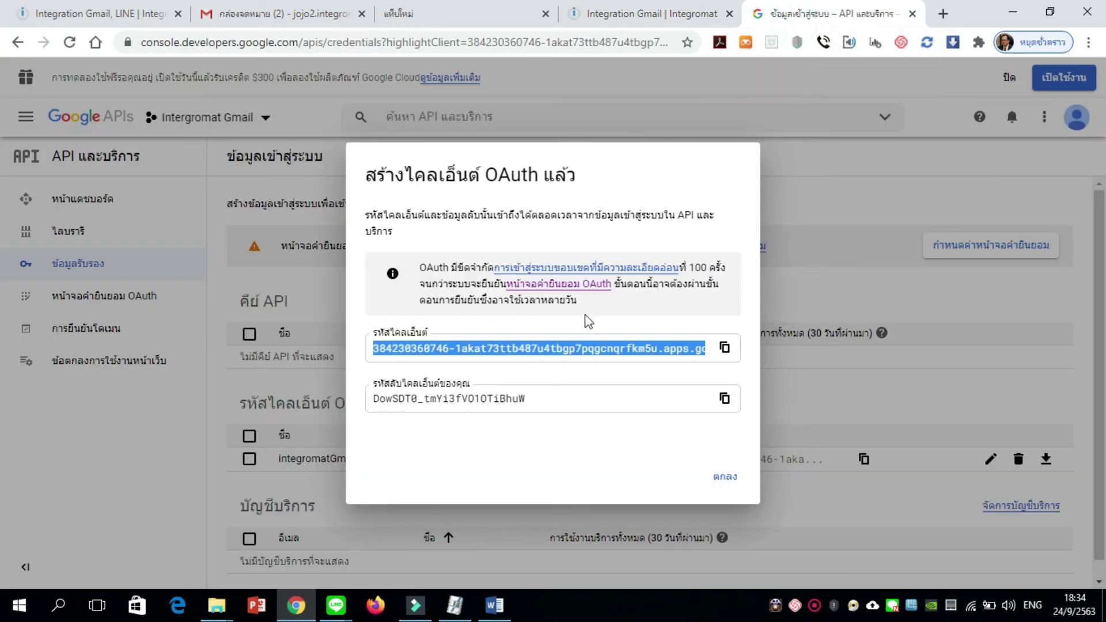
pyautogui.doubleClick(393, 399)
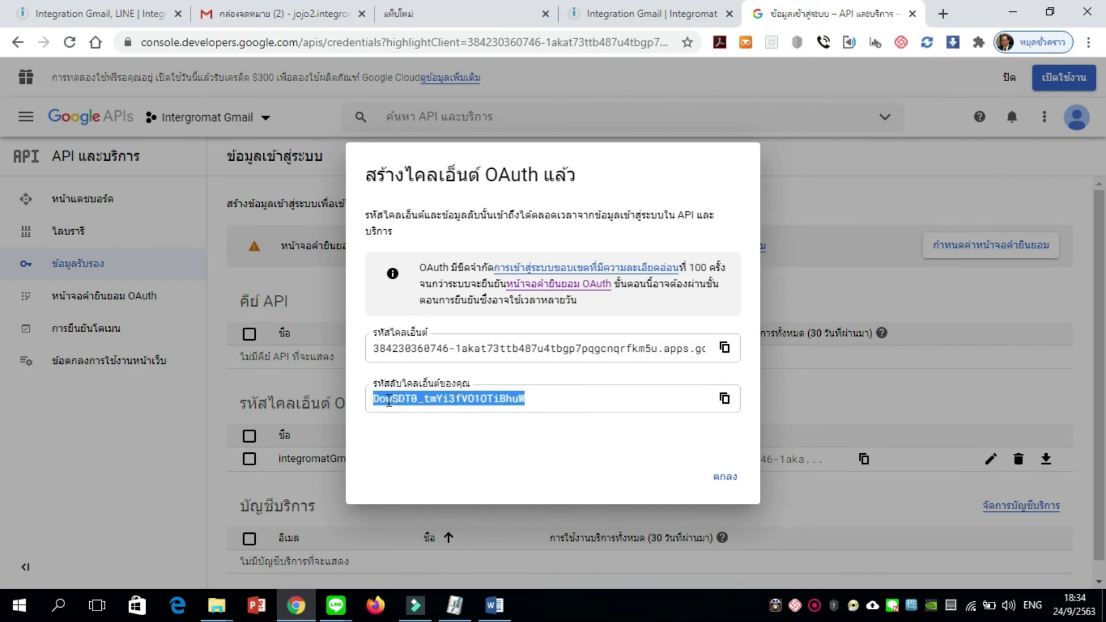
pyautogui.click(724, 399)
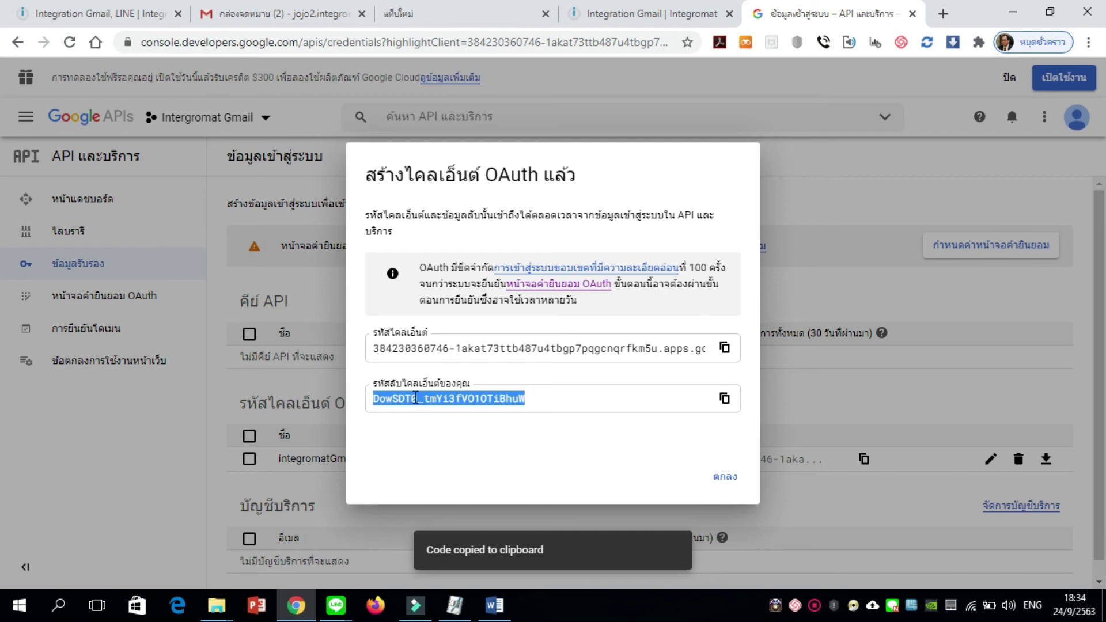
pyautogui.click(622, 14)
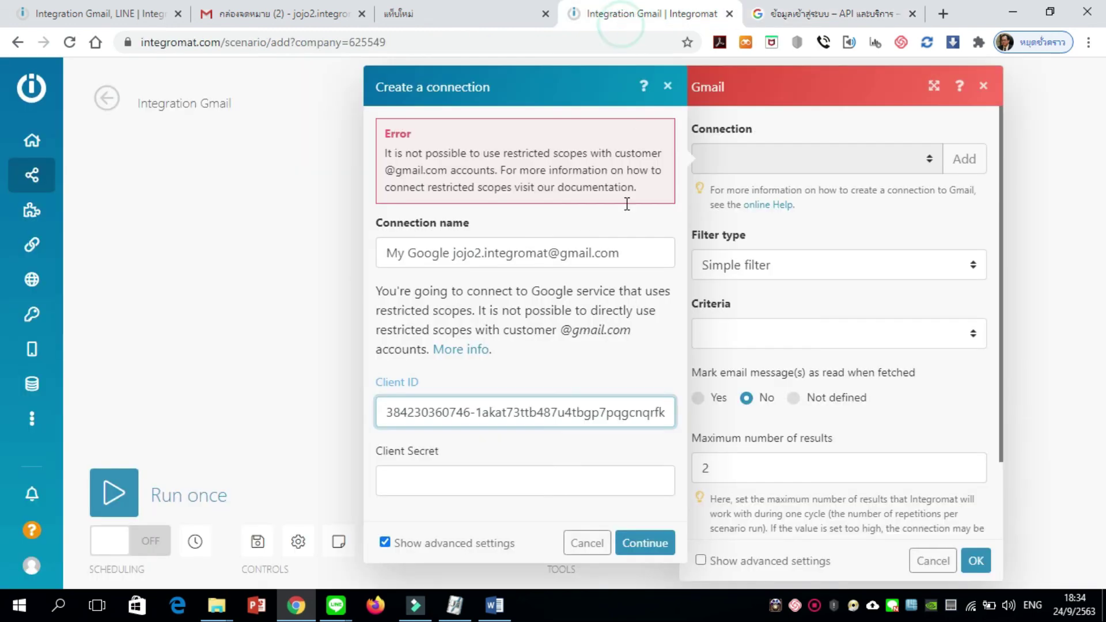
pyautogui.click(471, 484)
pyautogui.rightClick(472, 483)
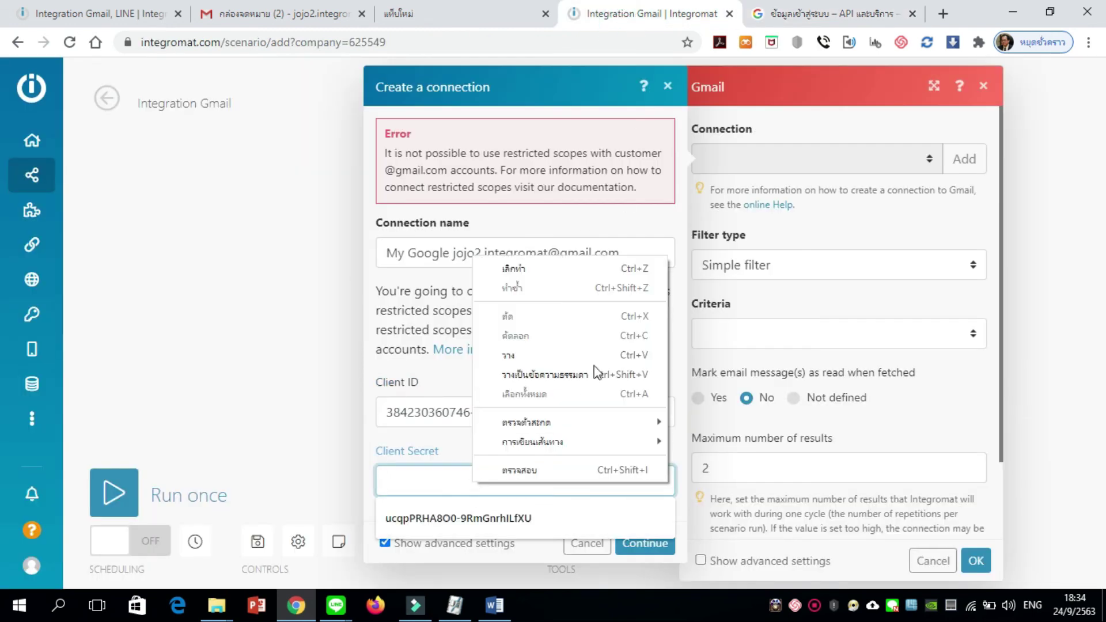
pyautogui.click(580, 355)
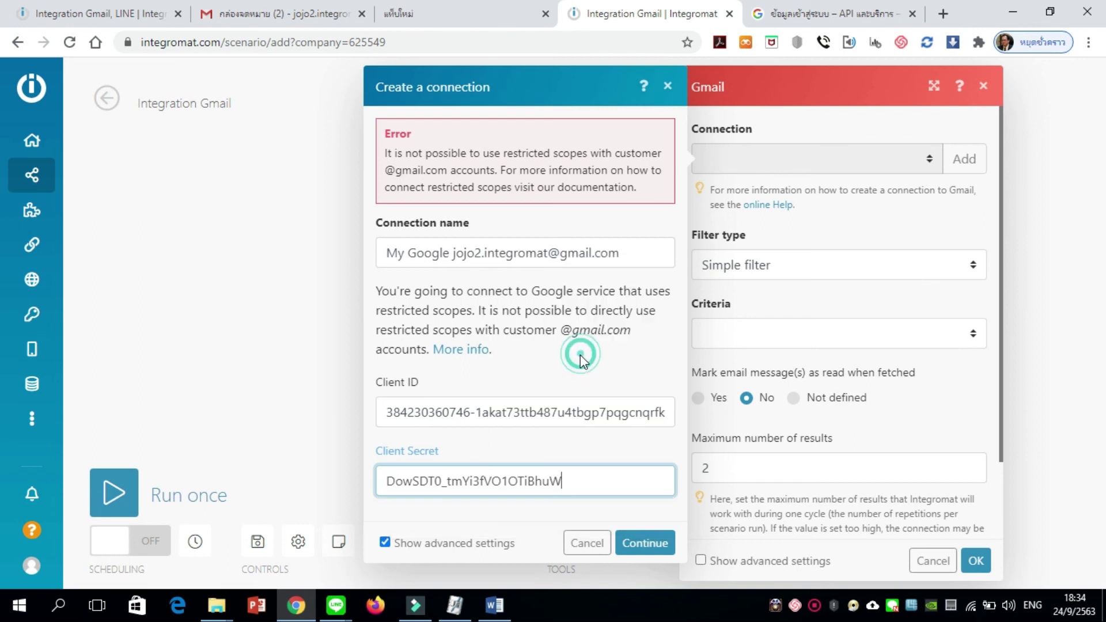
pyautogui.click(642, 545)
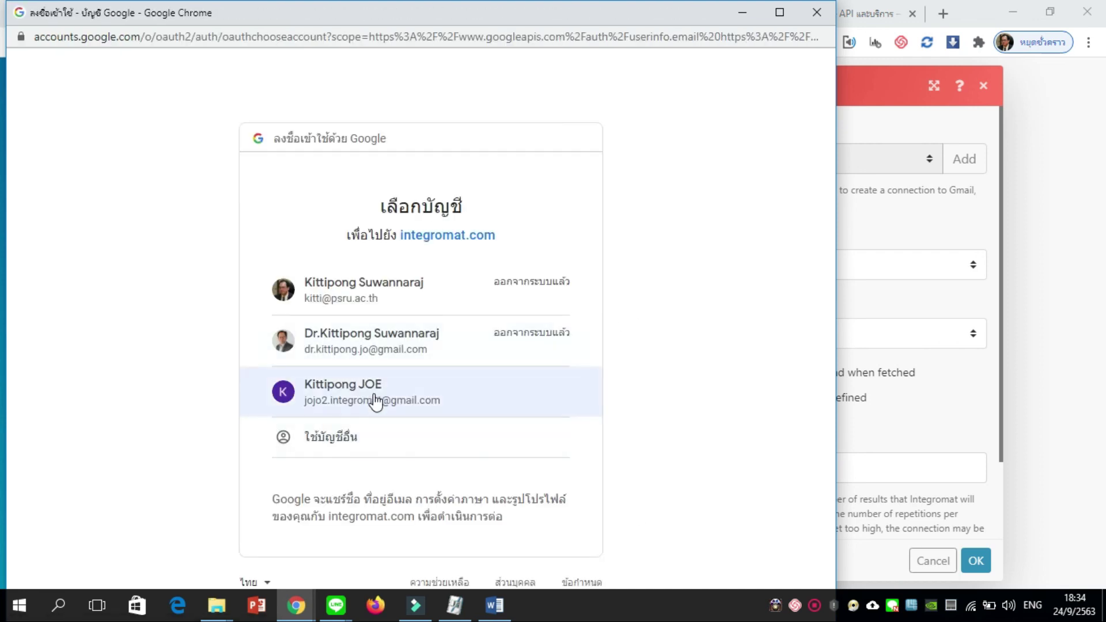
# Sign in with the Gmail account, bypass the unverified-app warning, and allow integromat.com Gmail access
pyautogui.click(380, 395)
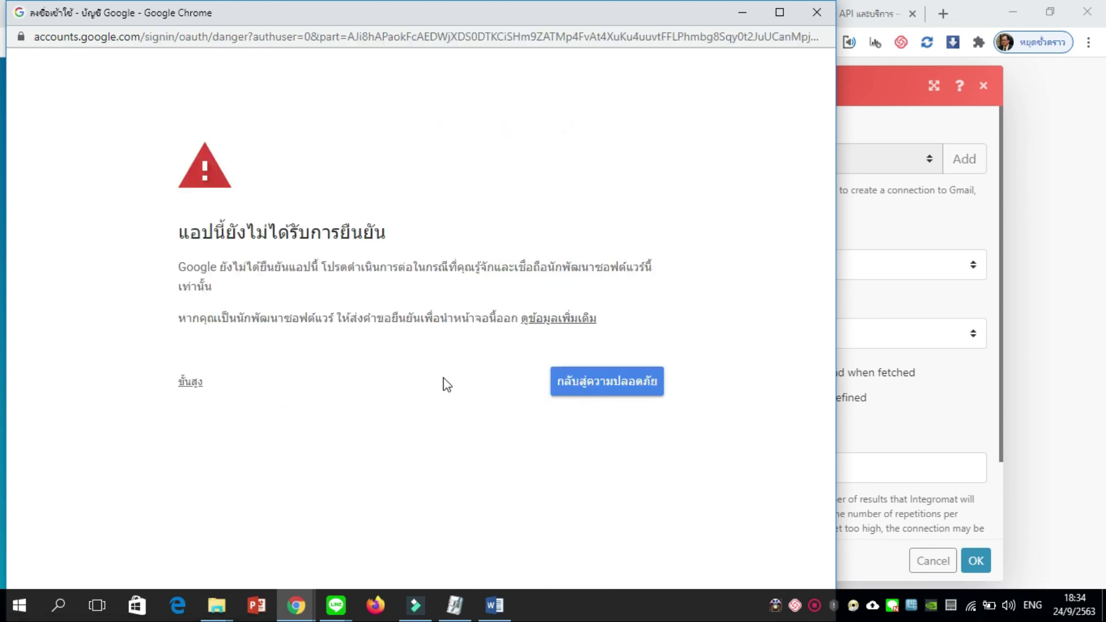
pyautogui.click(192, 382)
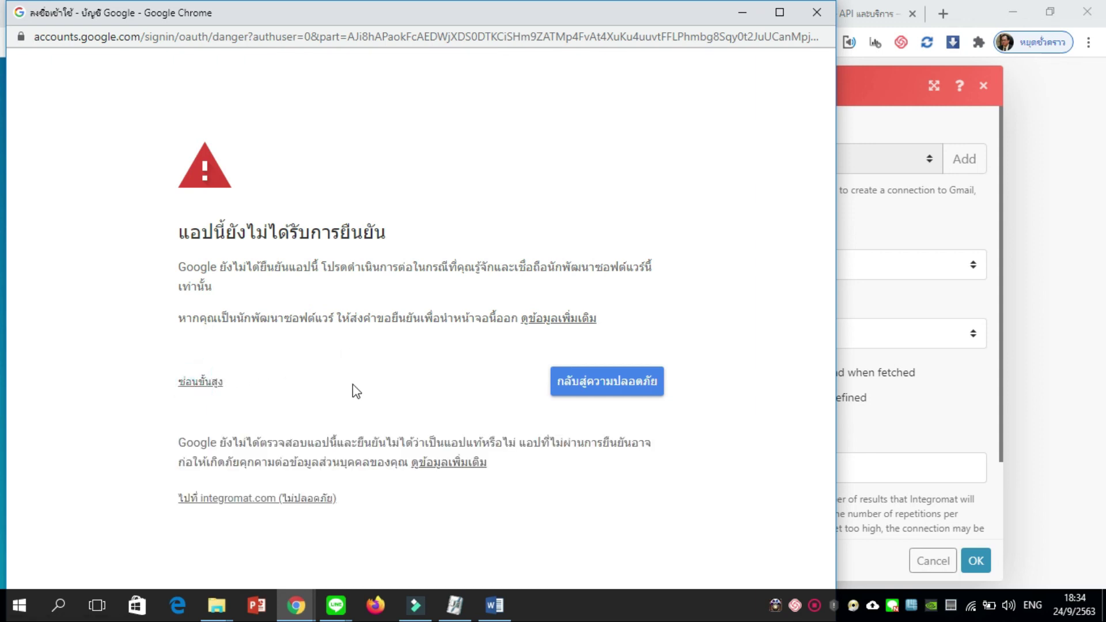
pyautogui.click(260, 504)
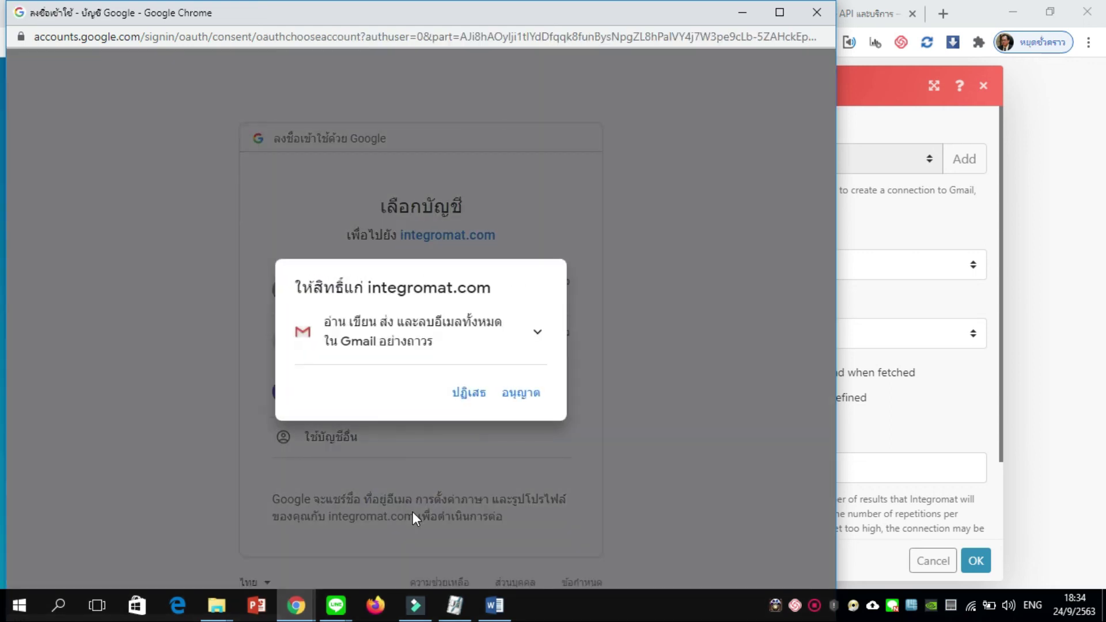
pyautogui.click(533, 394)
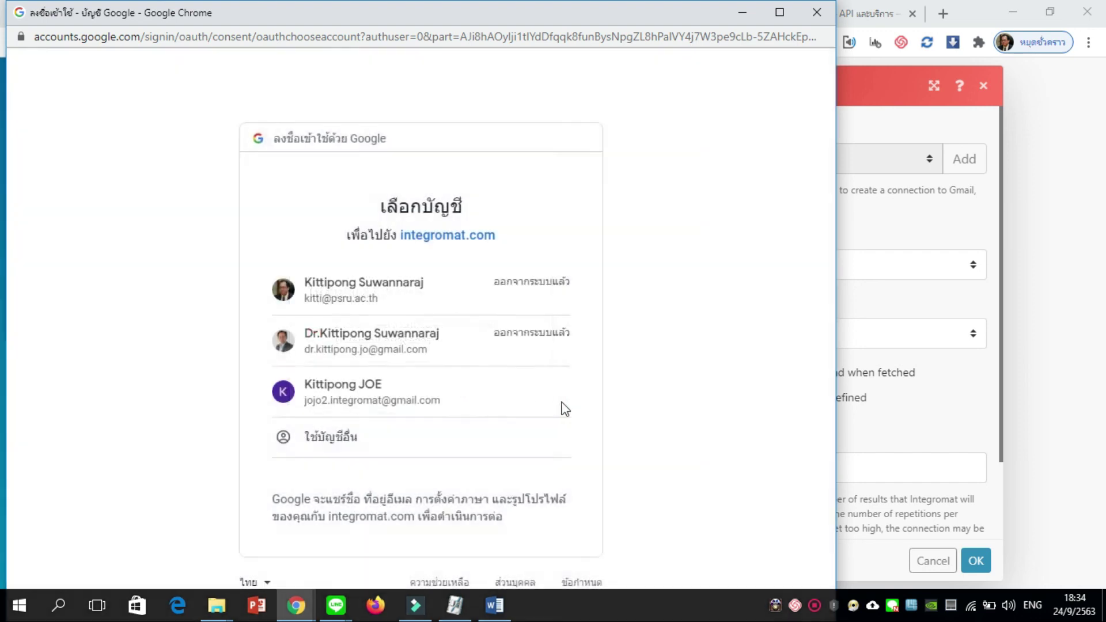
pyautogui.scroll(-2, 573, 410)
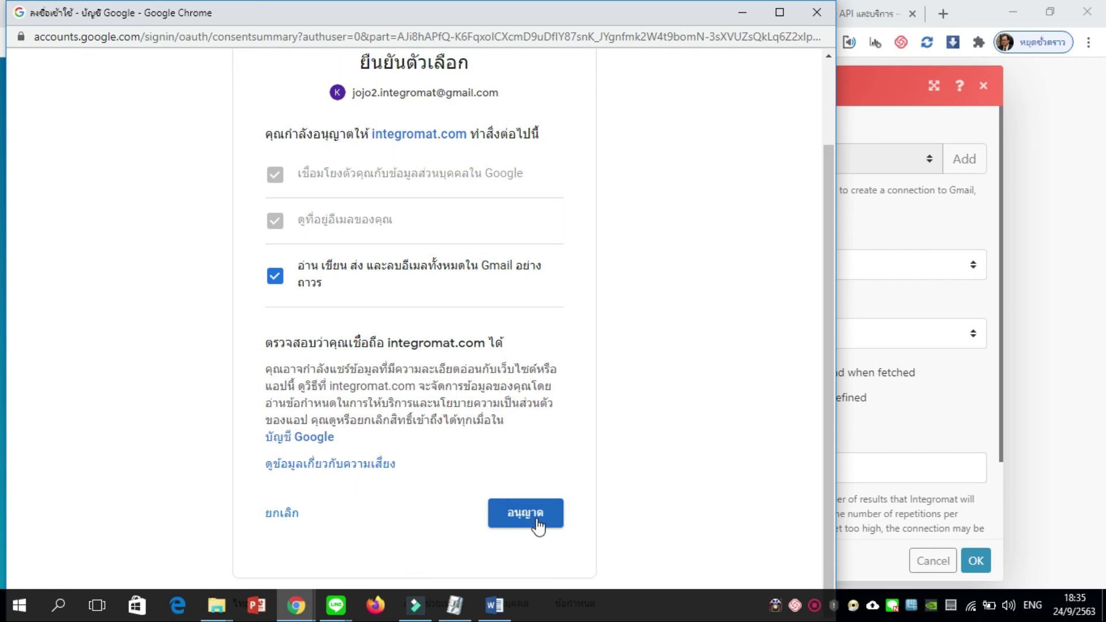
pyautogui.click(537, 524)
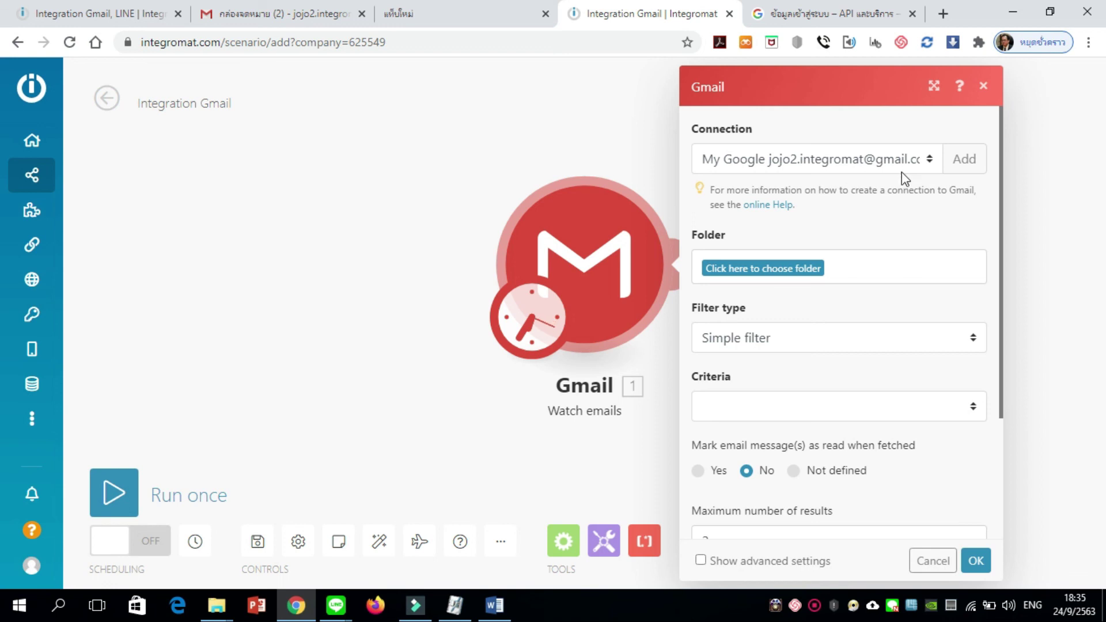
# Choose Inbox as the Watch emails folder and confirm with OK
pyautogui.click(798, 276)
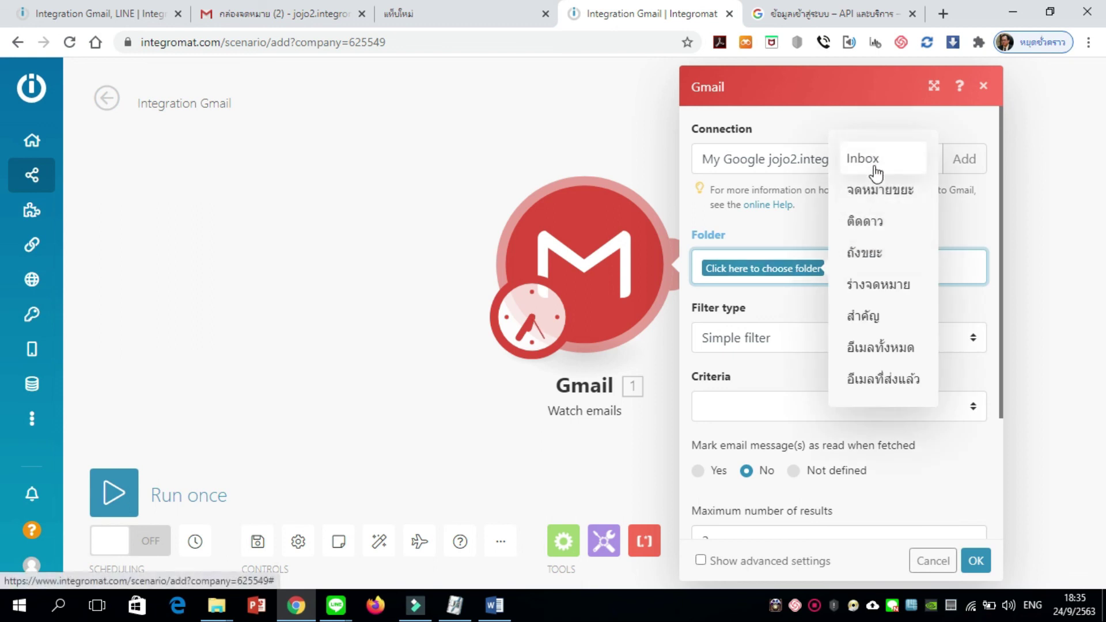
pyautogui.click(876, 159)
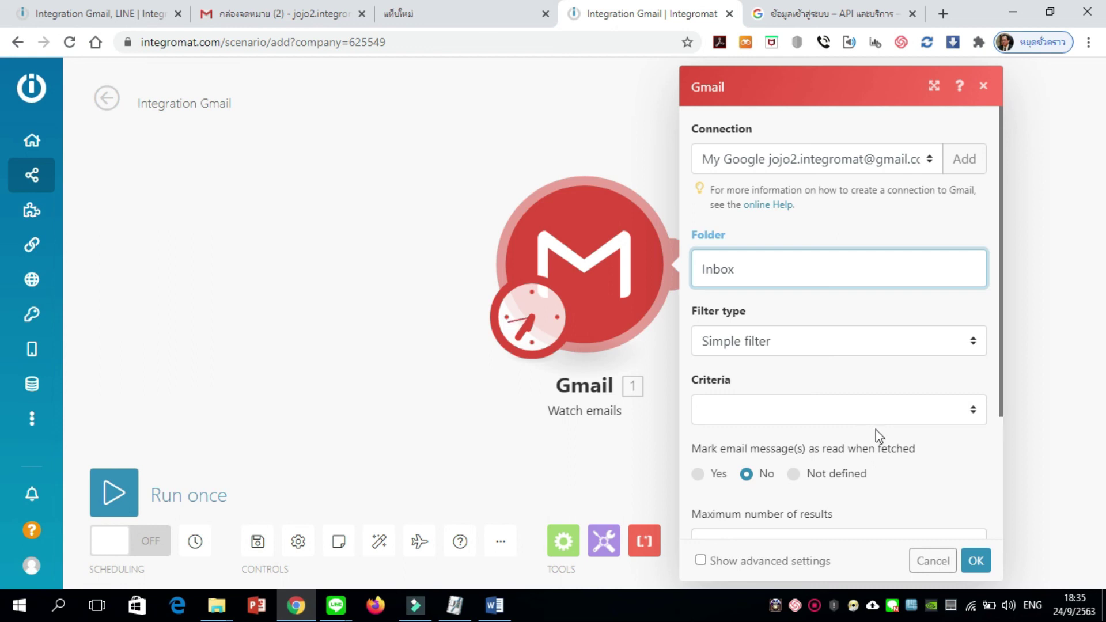
pyautogui.click(980, 564)
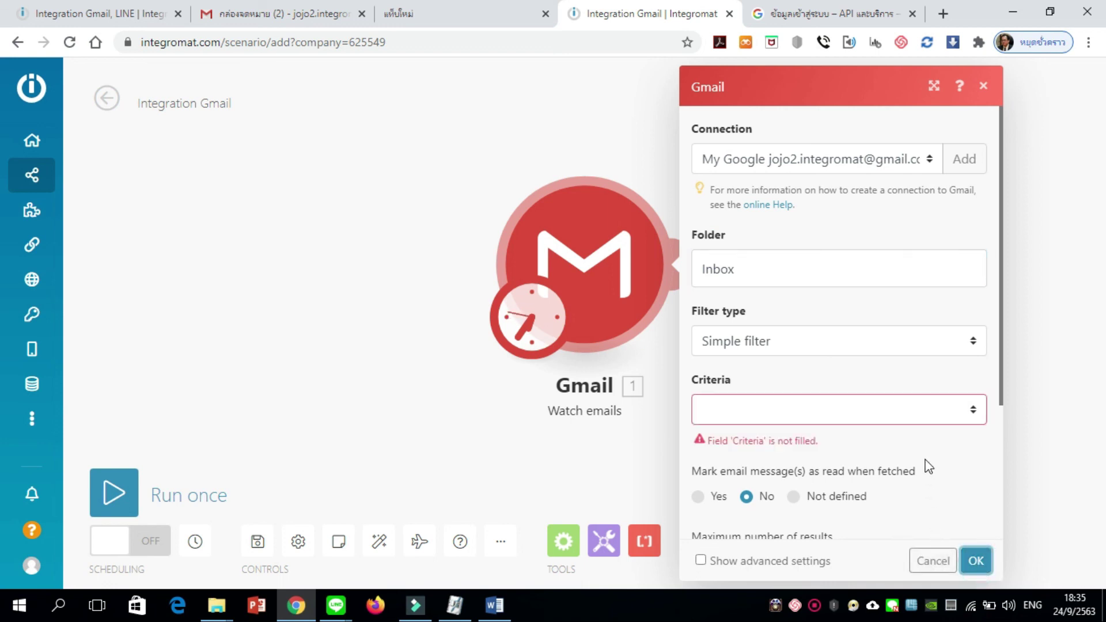